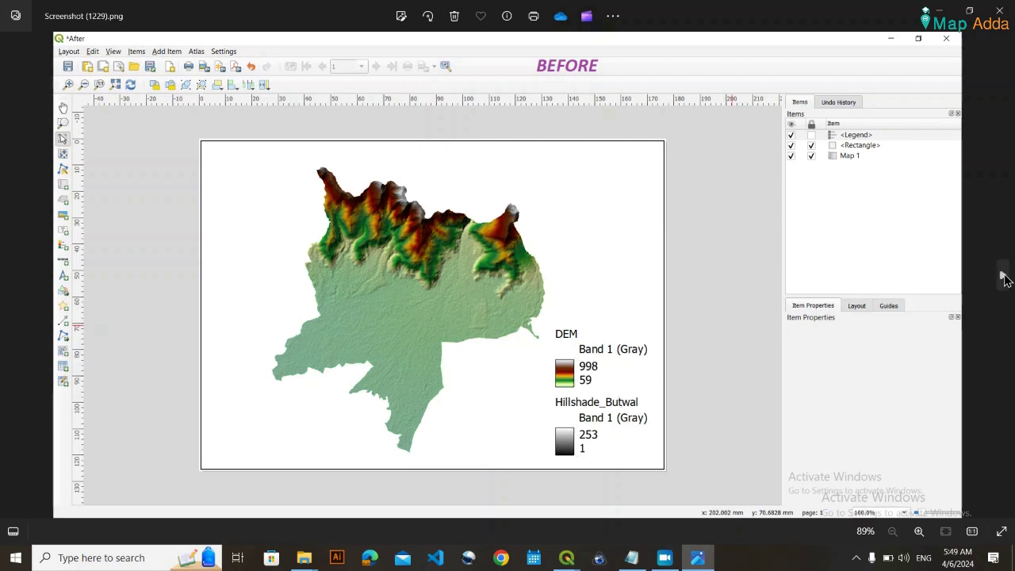
# Compare Screenshot (1229) BEFORE with Screenshot (1230) AFTER, finishing on the AFTER layout.
pyautogui.click(1002, 274)
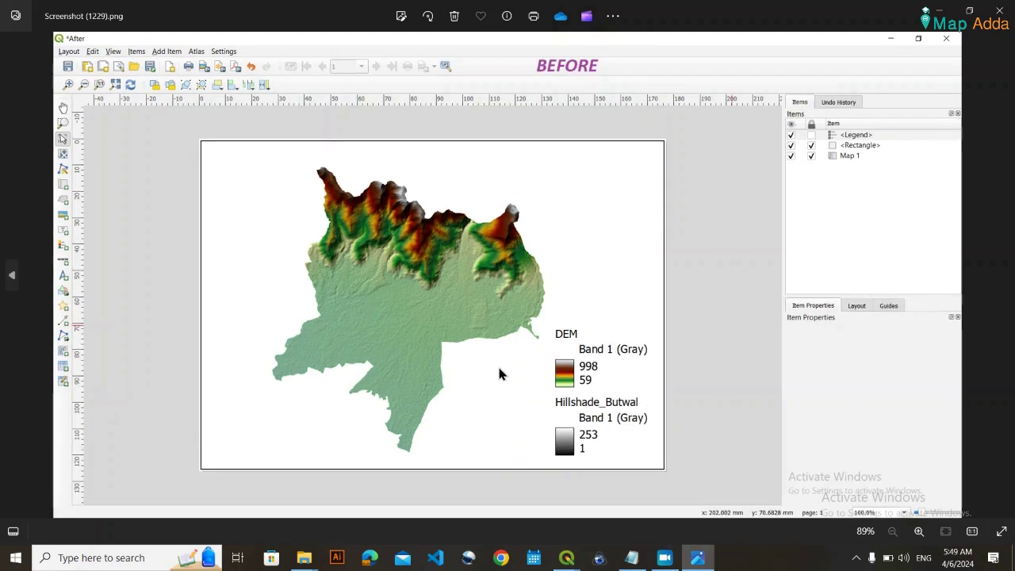
pyautogui.click(16, 286)
pyautogui.click(1003, 275)
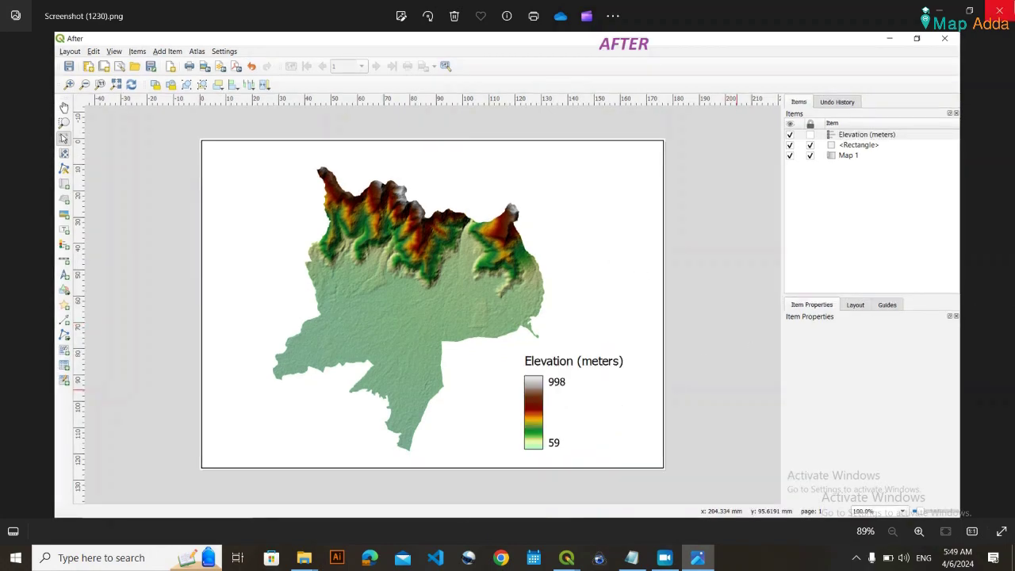
# Close Photos and open the 'After' print layout from Project > Layouts in QGIS.
pyautogui.click(999, 10)
pyautogui.click(672, 51)
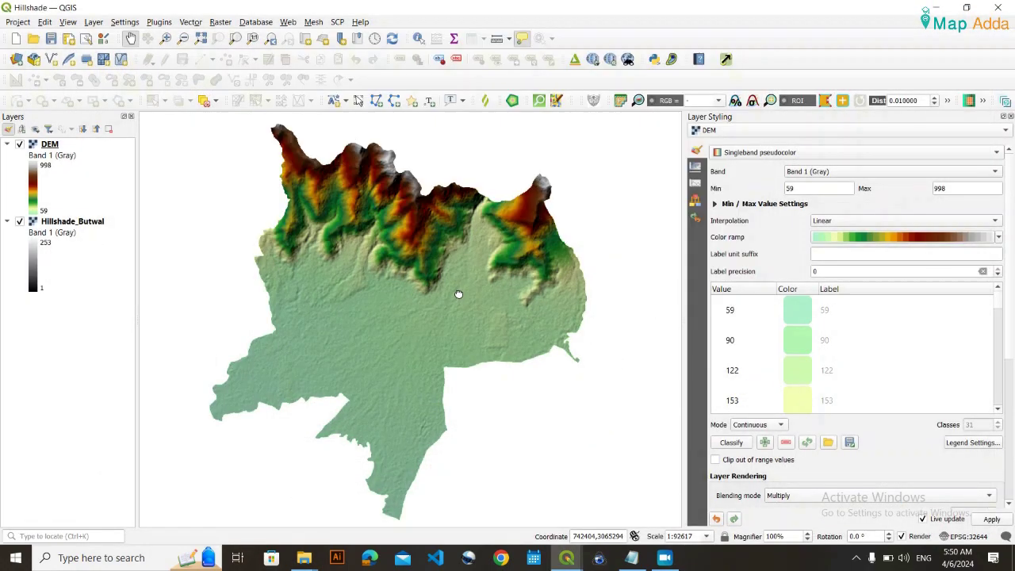
pyautogui.moveTo(458, 291); pyautogui.dragTo(452, 275)
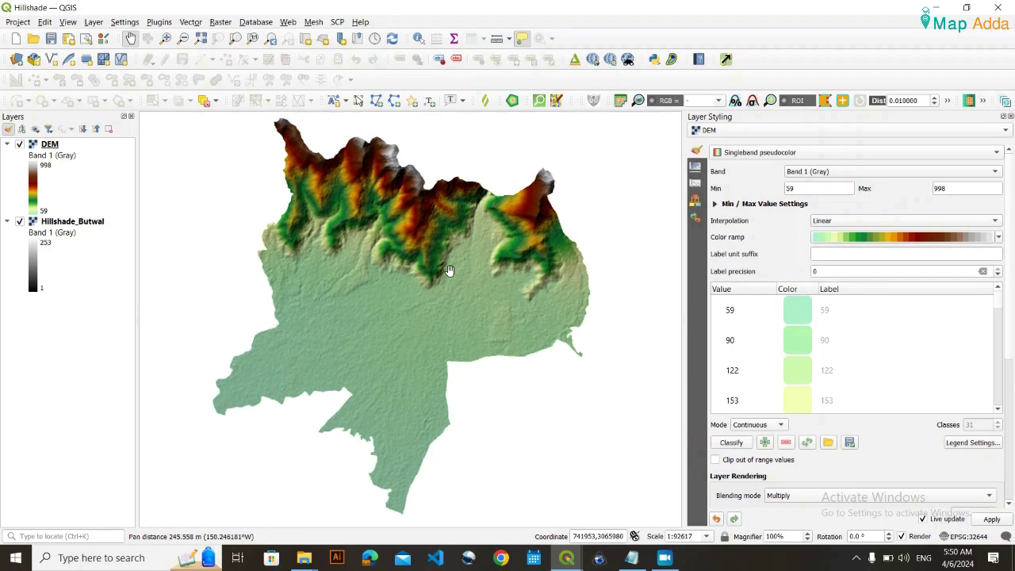
pyautogui.click(17, 21)
pyautogui.moveTo(108, 281)
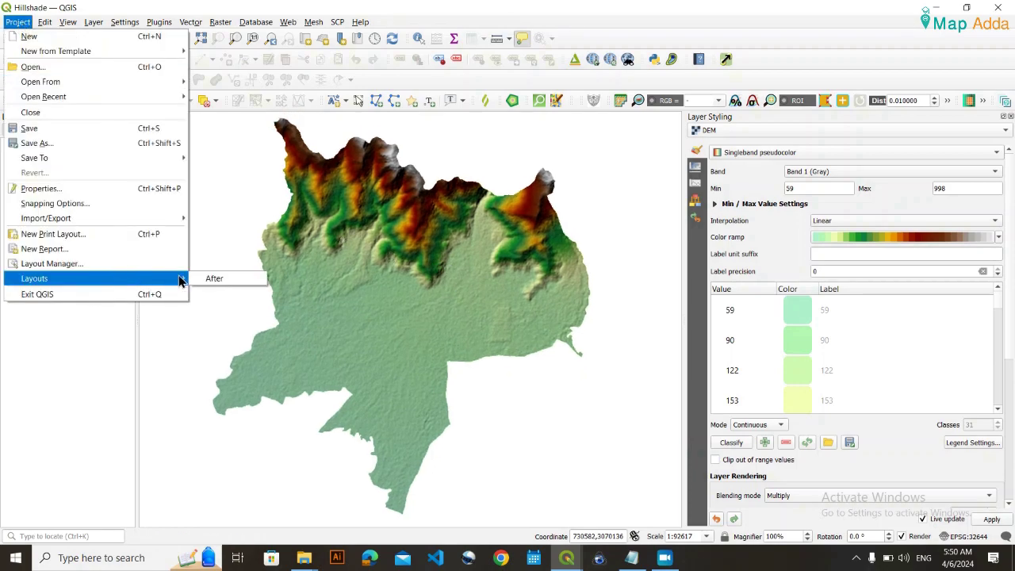
pyautogui.click(211, 280)
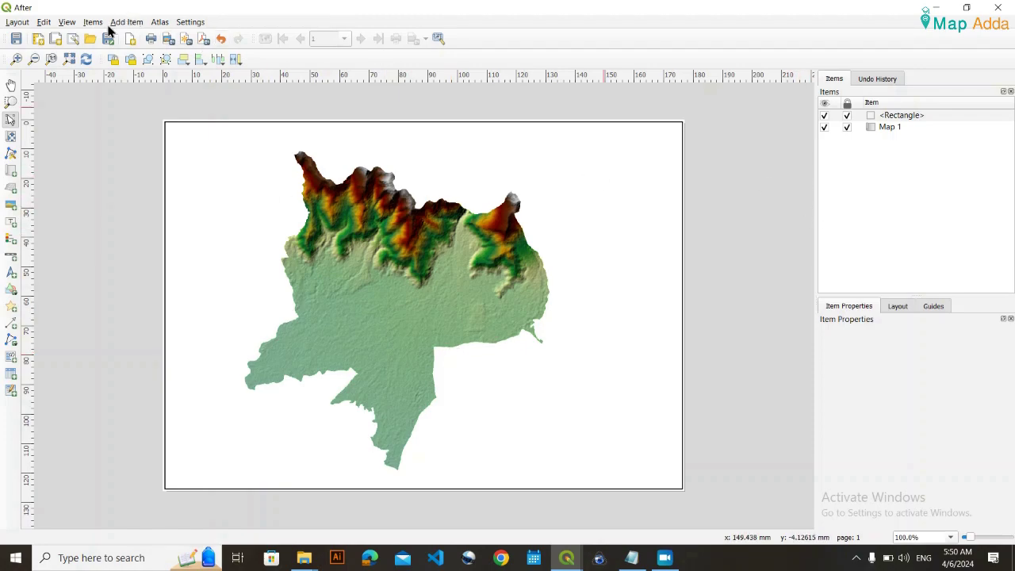
# Add a legend item drawn at the page's lower right.
pyautogui.click(132, 22)
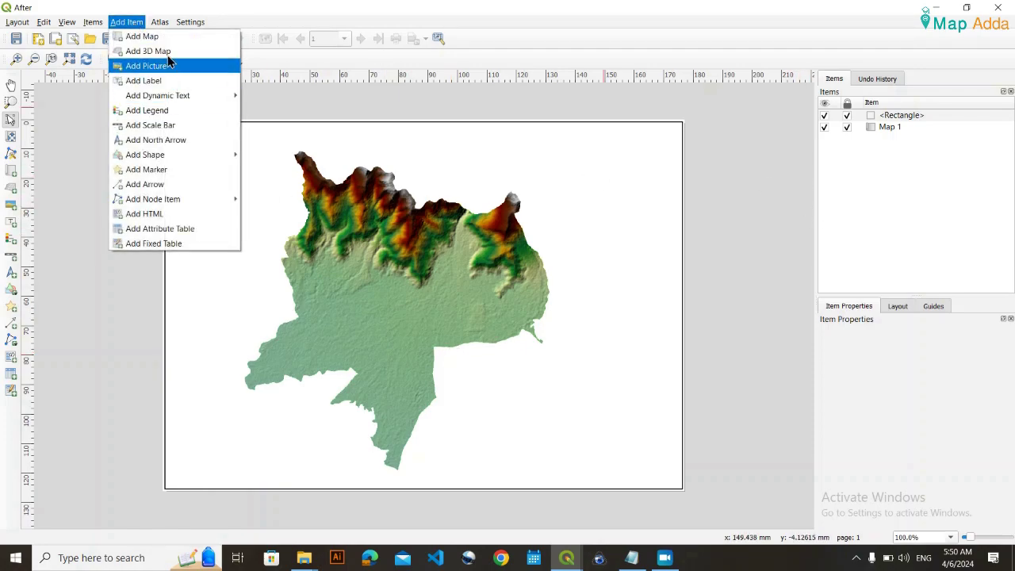
pyautogui.click(163, 110)
pyautogui.moveTo(522, 354); pyautogui.dragTo(655, 484)
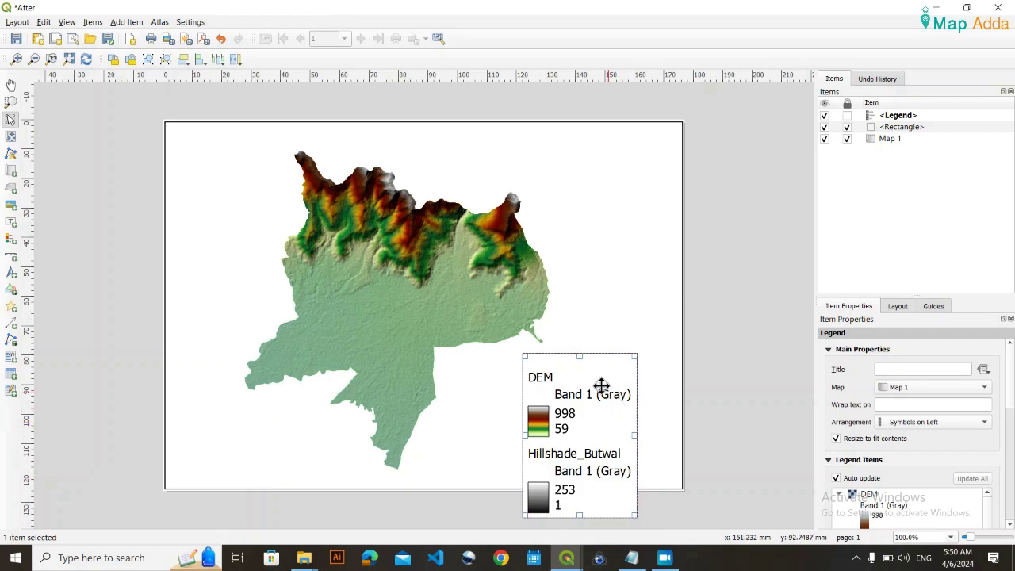
# Move the legend up beside the map's right edge in the After layout.
pyautogui.click(947, 7)
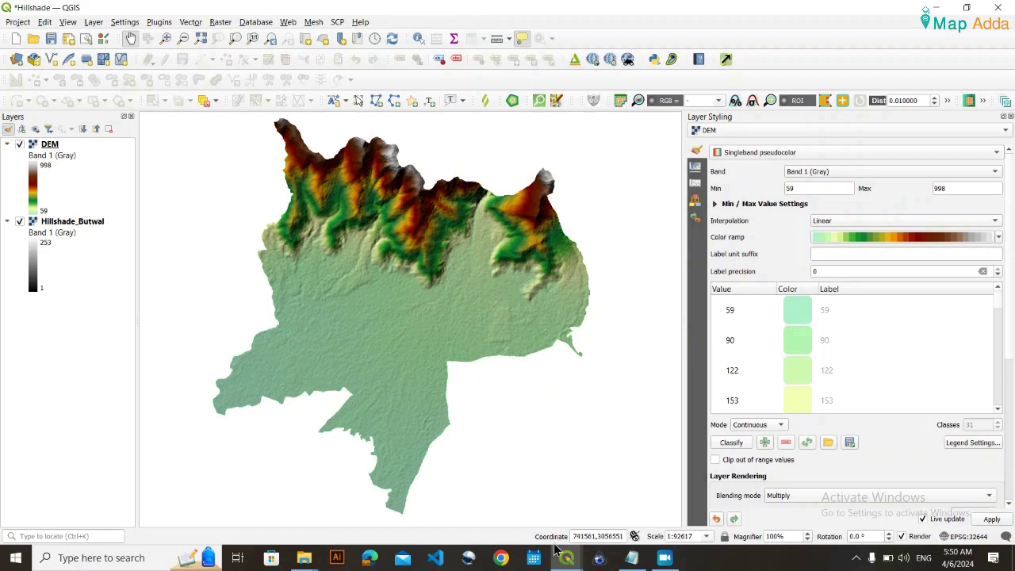
pyautogui.moveTo(562, 558)
pyautogui.click(608, 508)
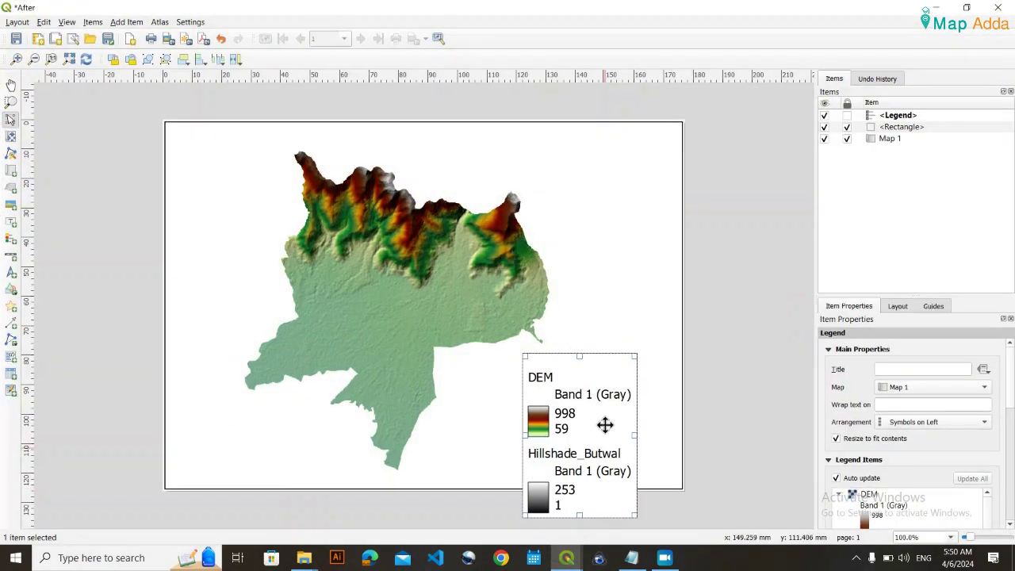
pyautogui.moveTo(585, 435); pyautogui.dragTo(606, 378)
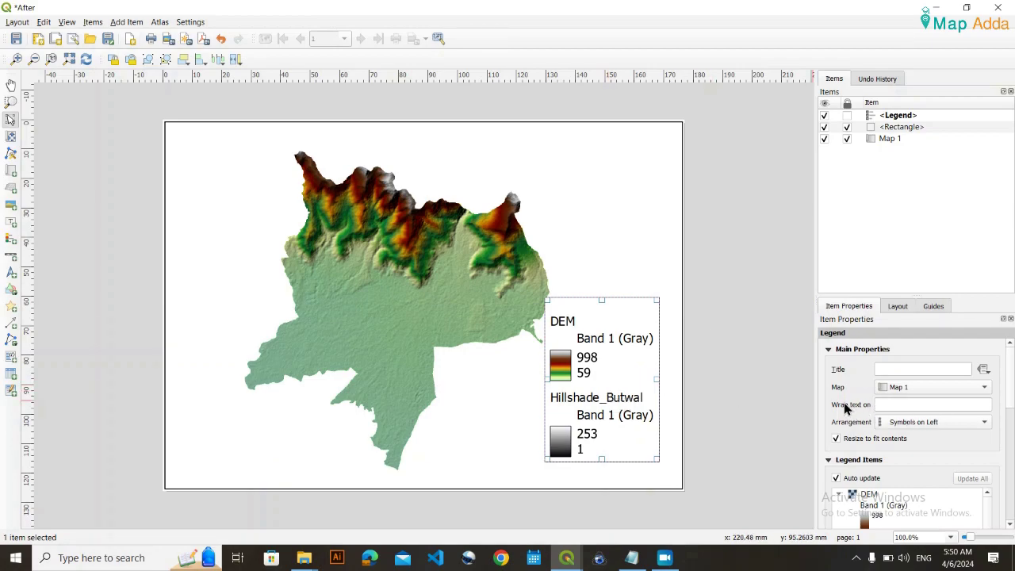
pyautogui.scroll(-1, 847, 379)
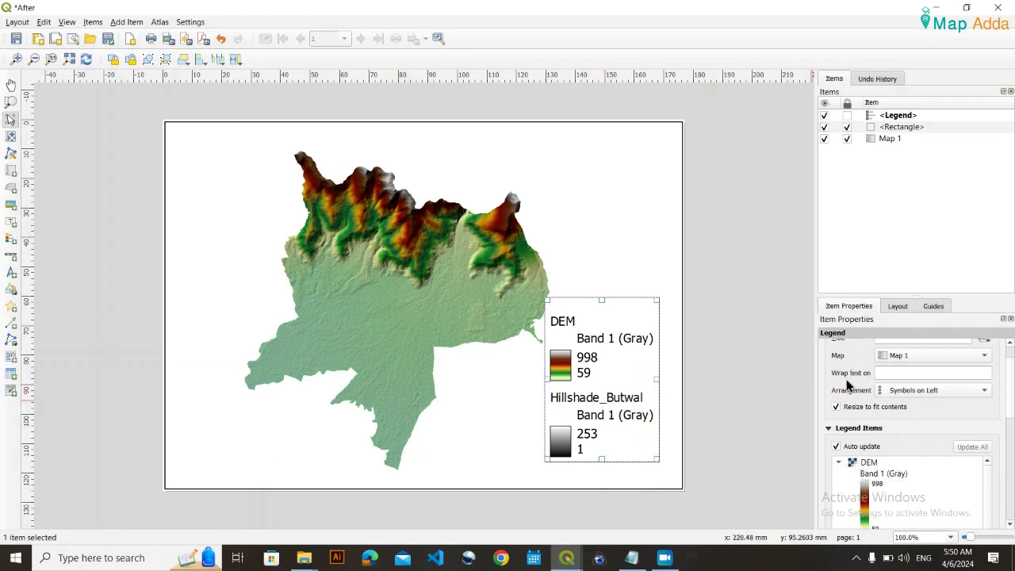
pyautogui.scroll(1, 848, 375)
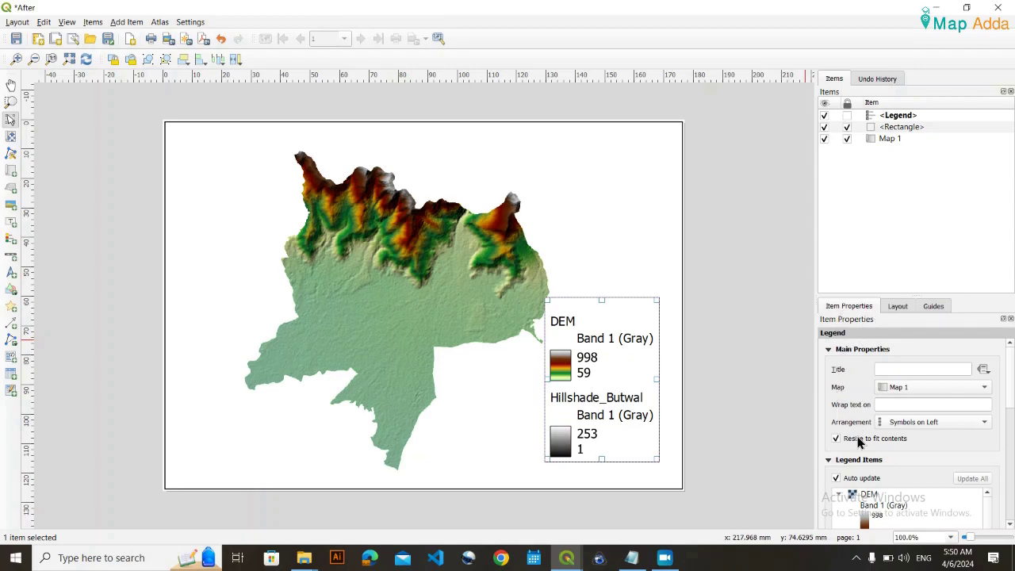
# Turn off legend Auto update and select the Hillshade_Butwal entry in Legend Items.
pyautogui.scroll(-2, 847, 453)
pyautogui.scroll(-2, 841, 440)
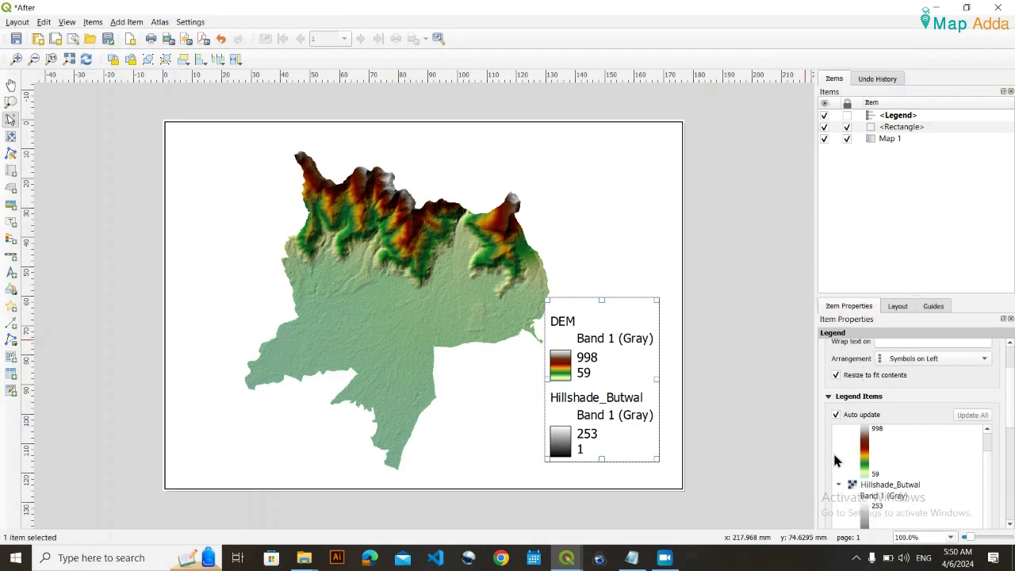
pyautogui.scroll(1, 829, 450)
pyautogui.scroll(-2, 829, 450)
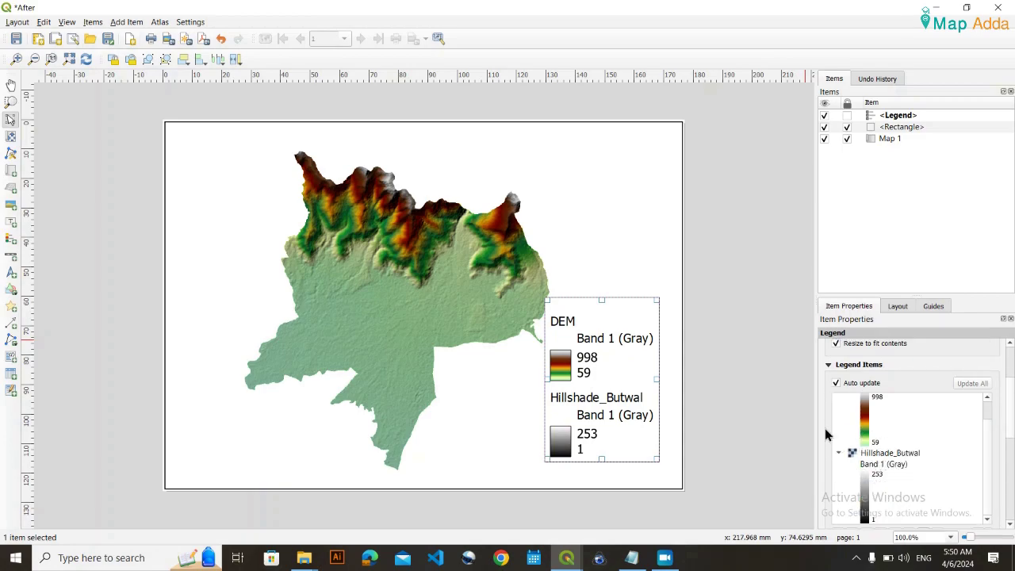
pyautogui.click(836, 384)
pyautogui.scroll(-2, 826, 458)
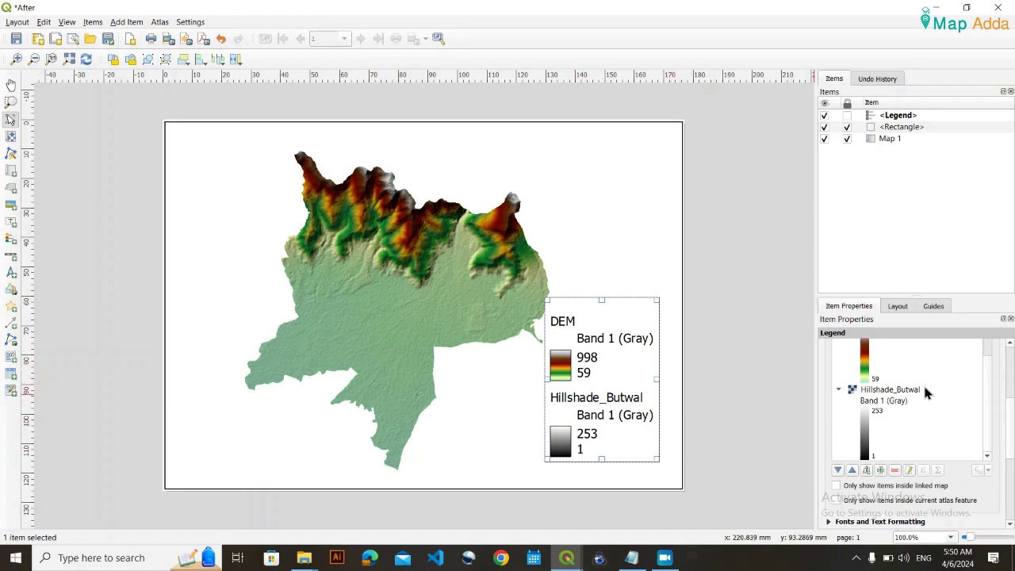
pyautogui.click(902, 392)
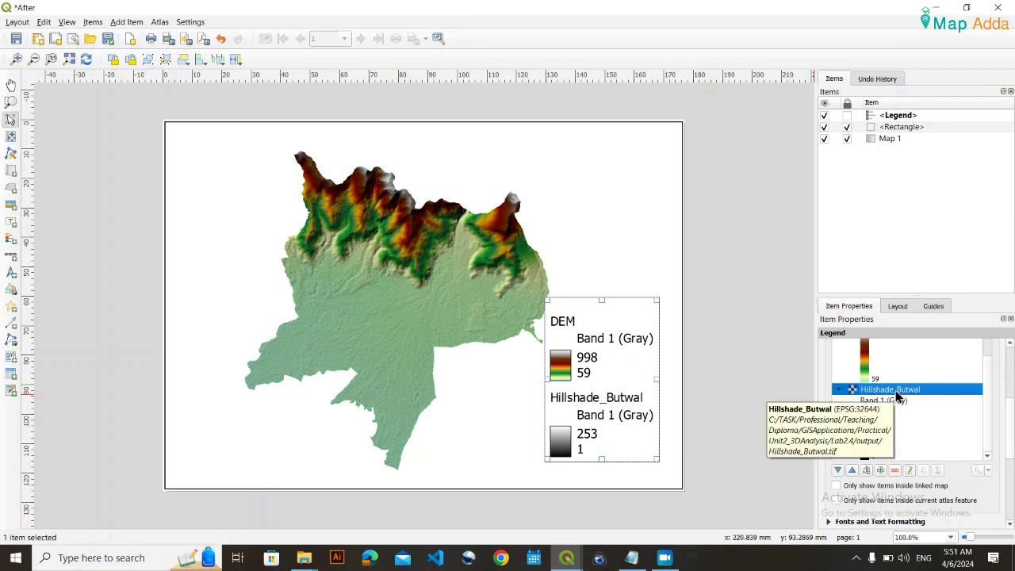
# Remove Hillshade_Butwal and the Band 1 (Gray) line from the legend items.
pyautogui.click(895, 470)
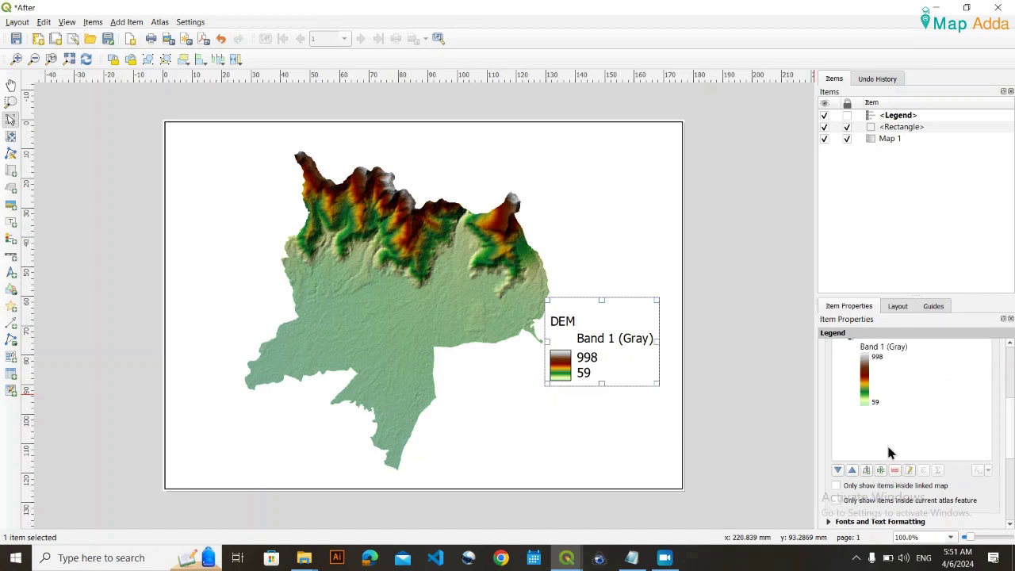
pyautogui.scroll(2, 869, 415)
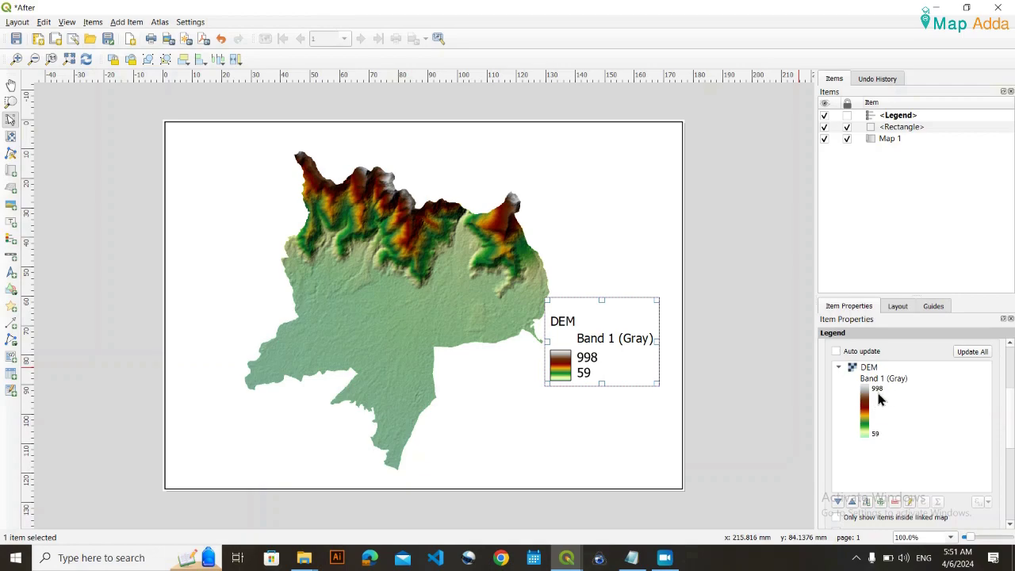
pyautogui.click(899, 379)
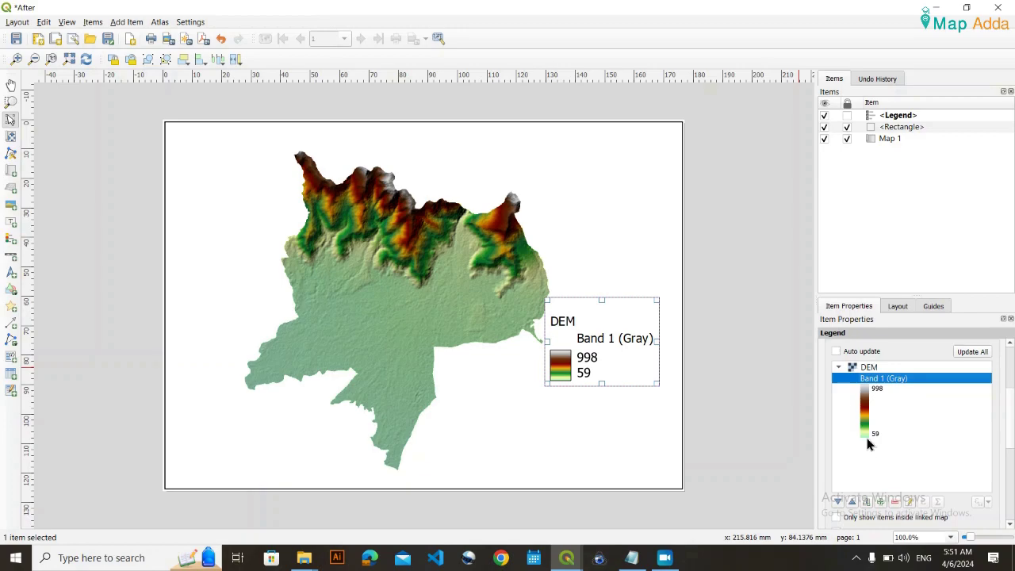
pyautogui.click(896, 503)
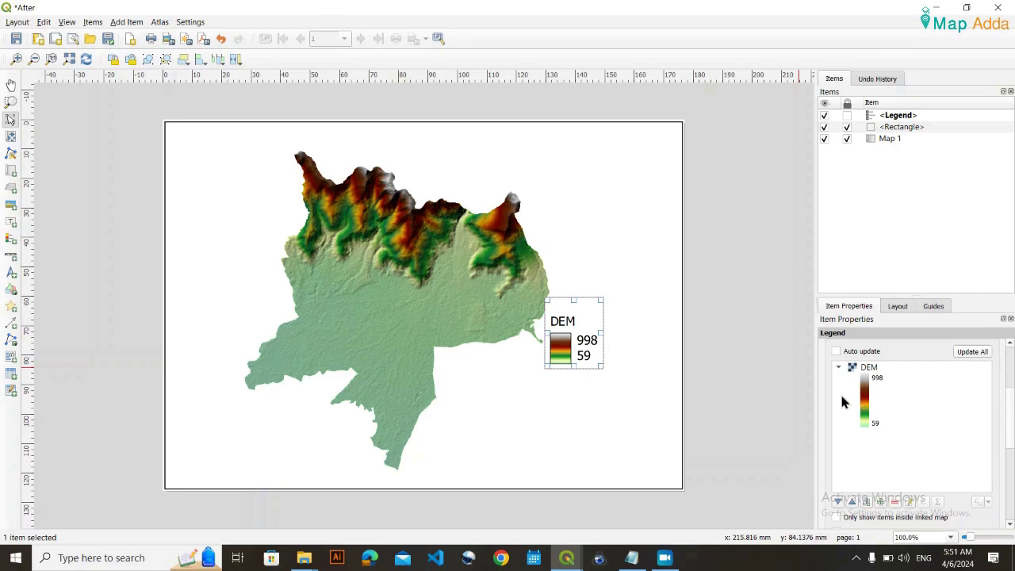
# Relabel the DEM legend entry as 'Elevation (meters)' and return to the legend properties.
pyautogui.doubleClick(876, 368)
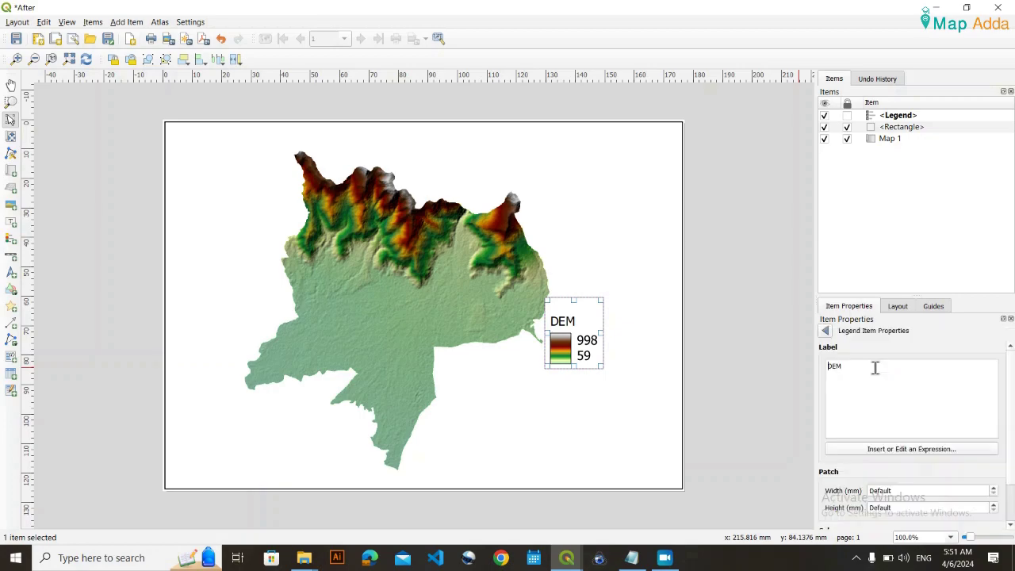
pyautogui.doubleClick(861, 370)
pyautogui.write('Elevation ()')
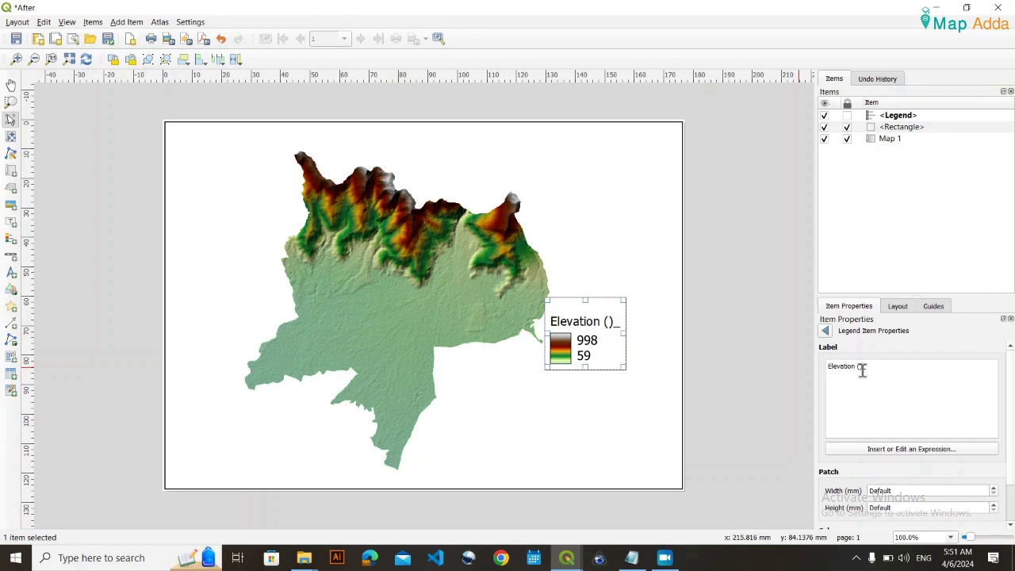
pyautogui.write('meters')
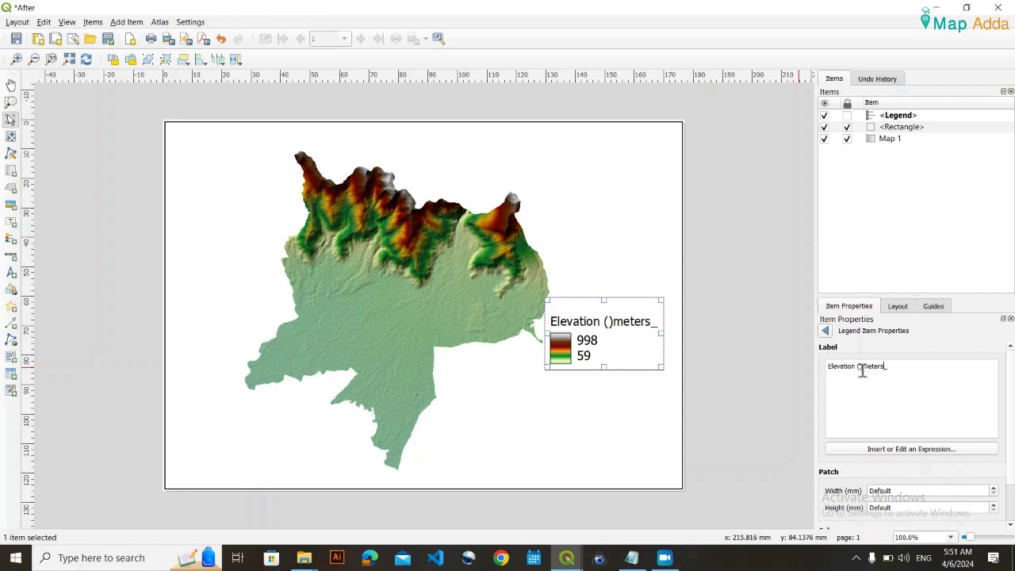
pyautogui.click(902, 379)
pyautogui.write(')')
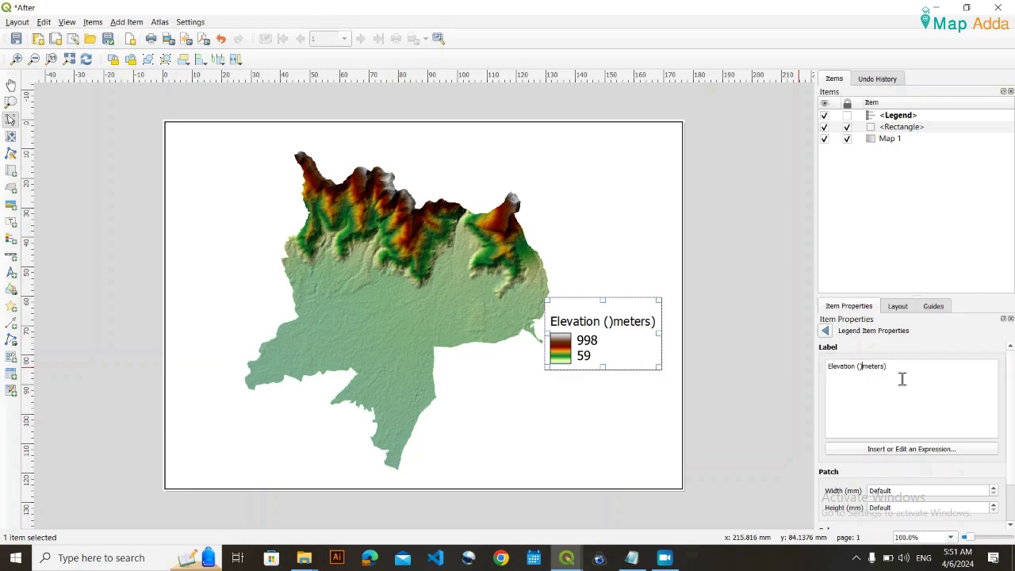
pyautogui.press('Delete')
pyautogui.click(826, 332)
pyautogui.click(868, 475)
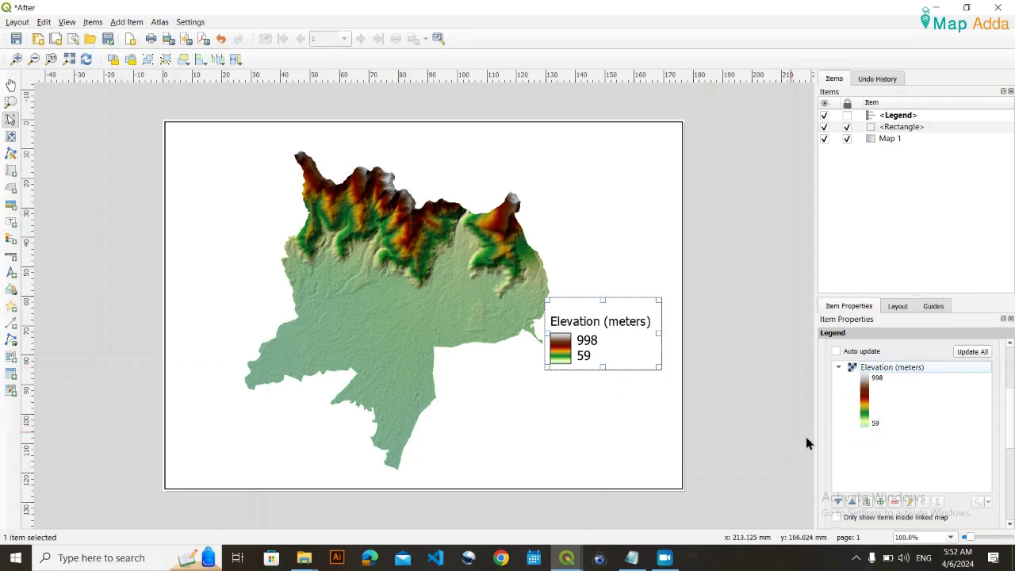
# Expand the Symbol settings, start raising symbol height, and stretch the legend frame downward.
pyautogui.scroll(-5, 829, 483)
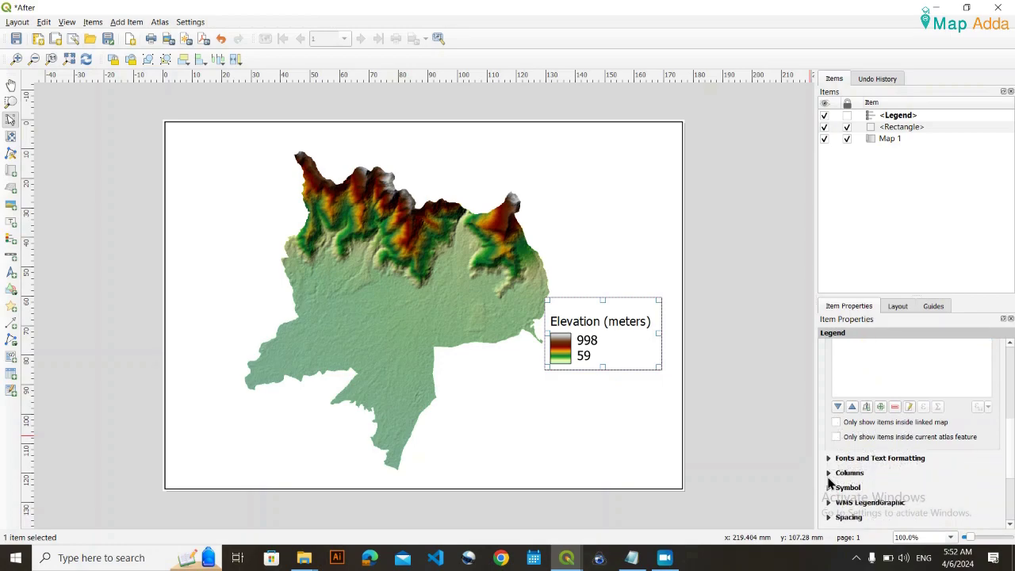
pyautogui.scroll(-3, 841, 460)
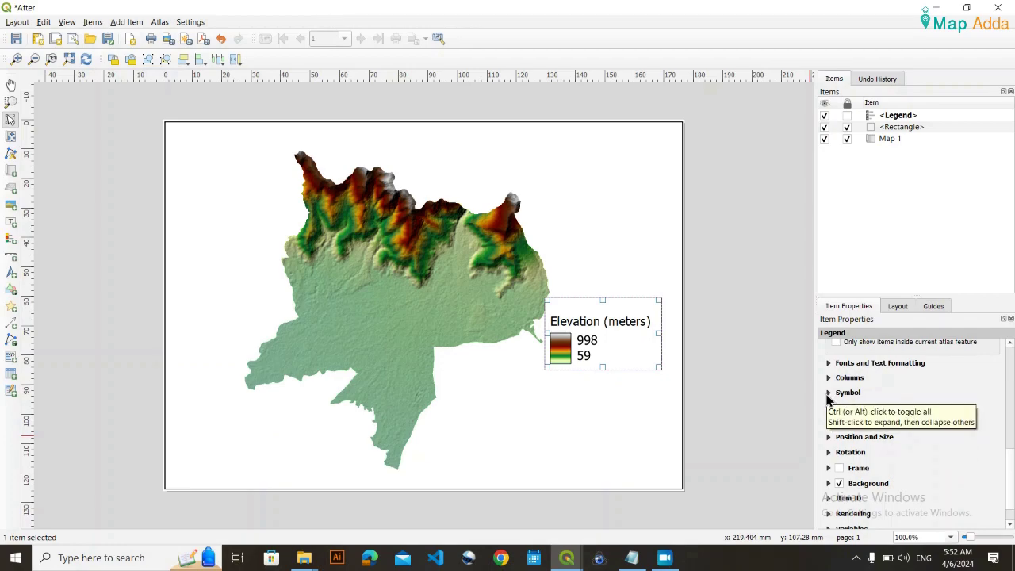
pyautogui.click(828, 392)
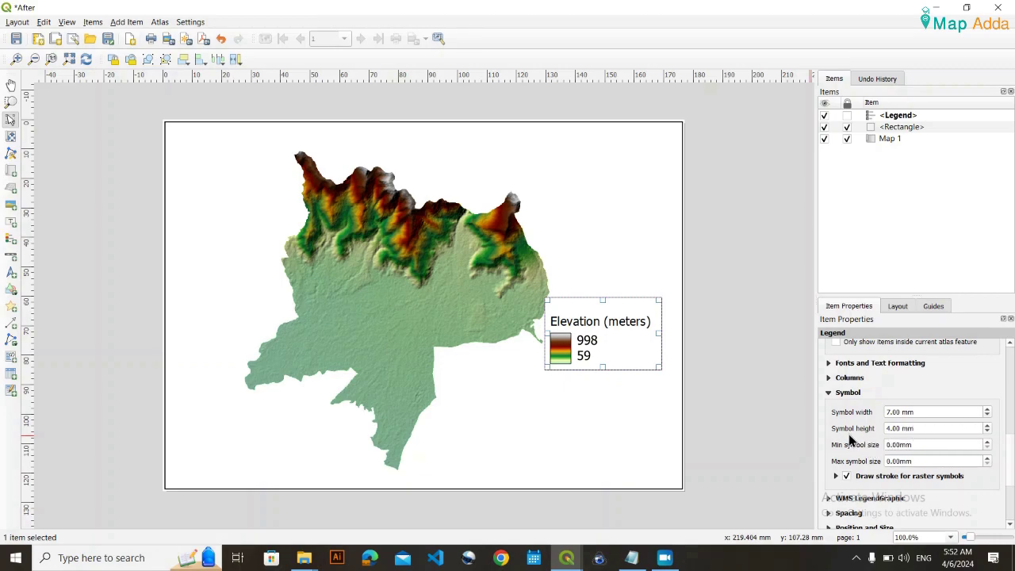
pyautogui.click(988, 428)
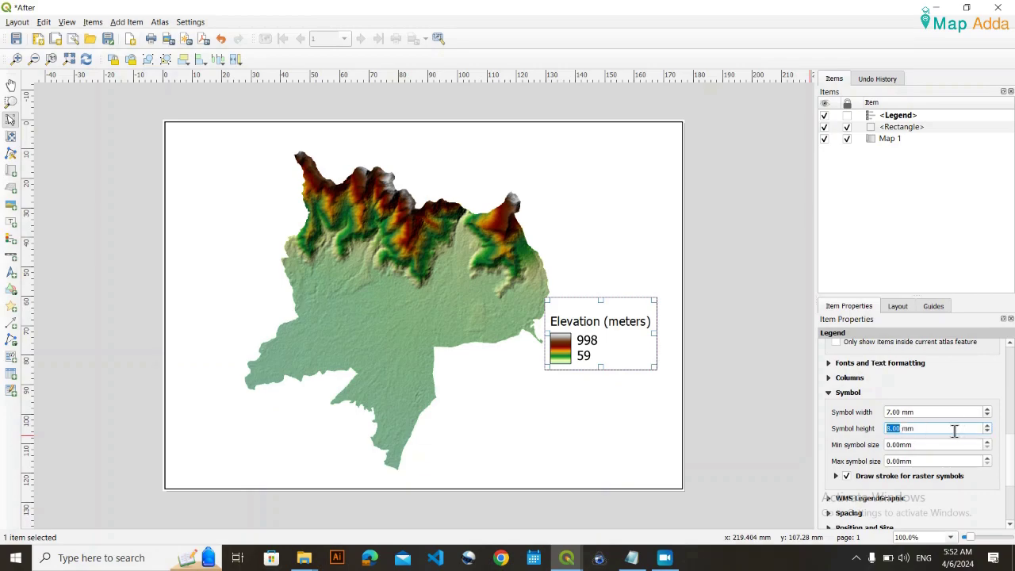
pyautogui.moveTo(596, 369); pyautogui.dragTo(608, 423)
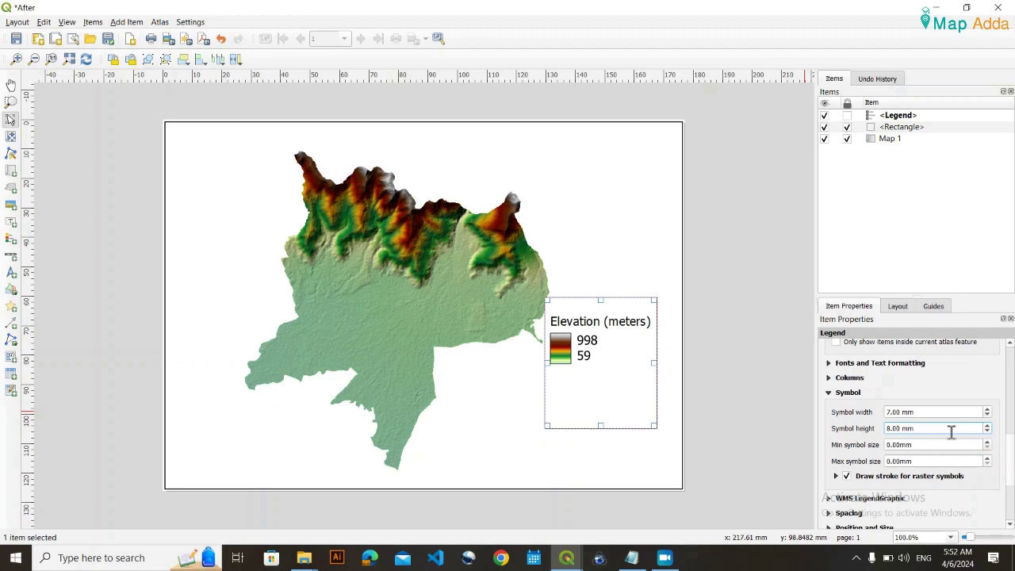
# Raise the legend symbol height to 28 mm, keeping the width at 7 mm.
pyautogui.click(988, 426)
pyautogui.click(987, 426)
pyautogui.click(987, 427)
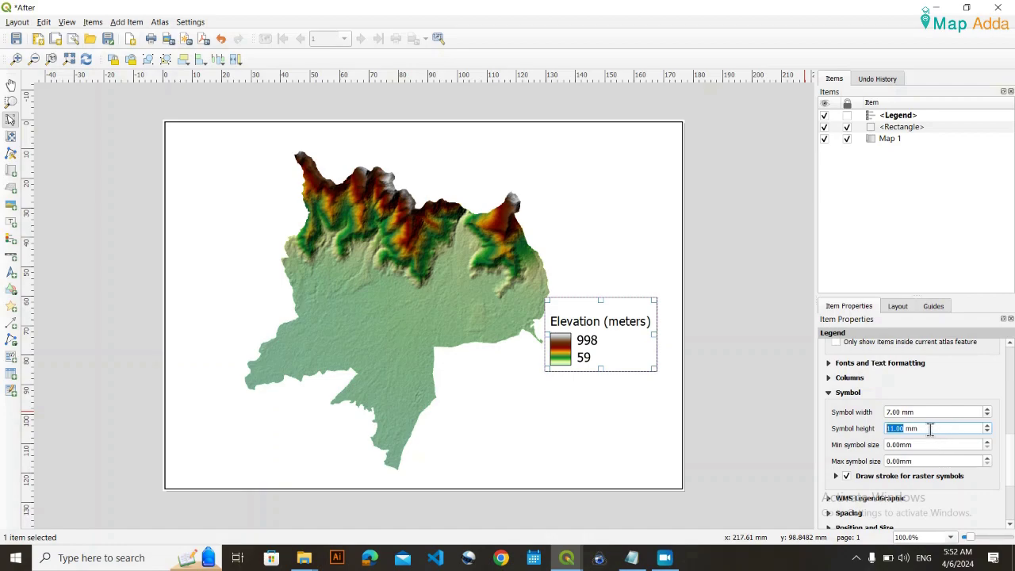
pyautogui.scroll(9, 935, 428)
pyautogui.scroll(6, 938, 428)
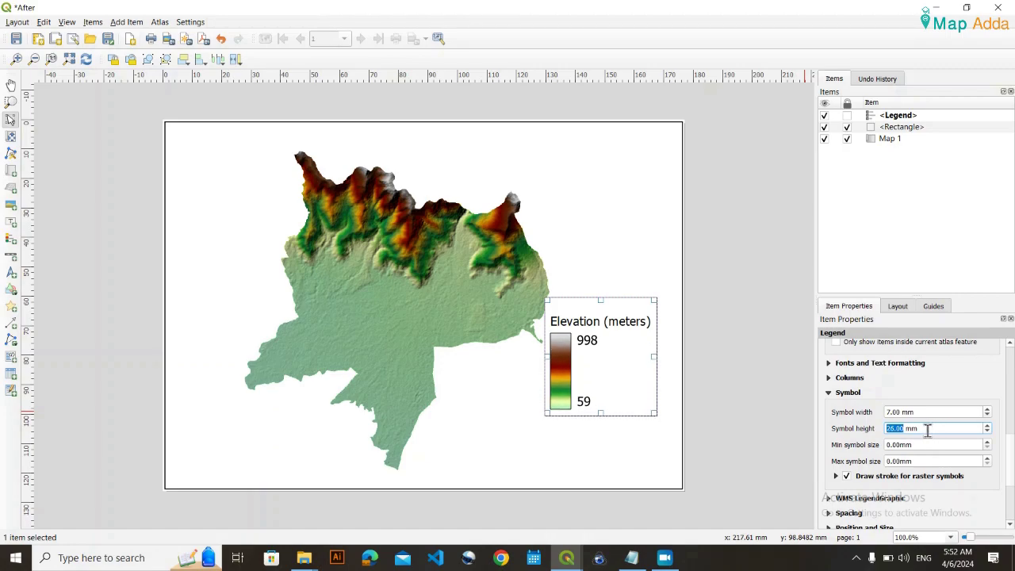
pyautogui.scroll(2, 927, 431)
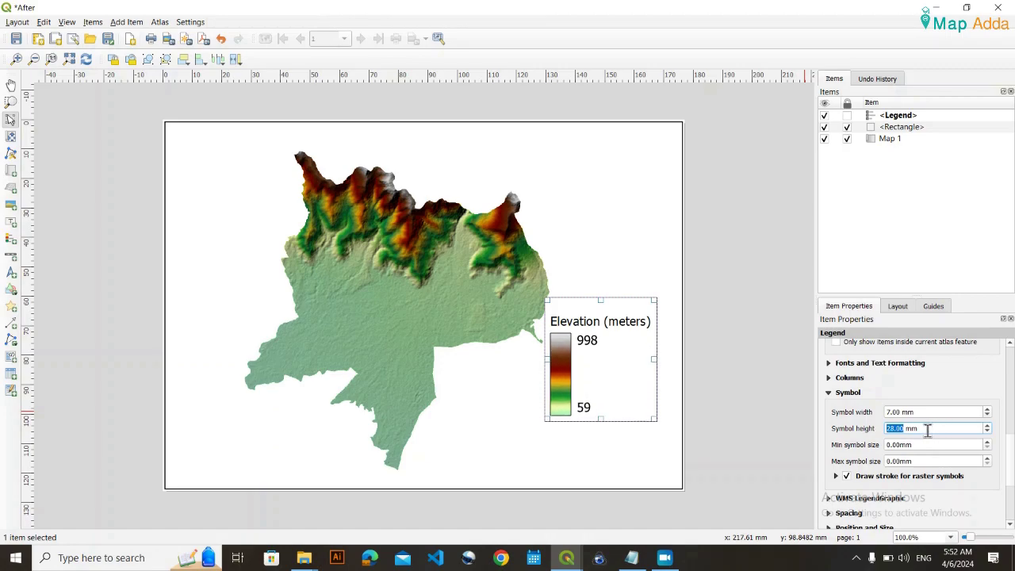
pyautogui.scroll(1, 927, 431)
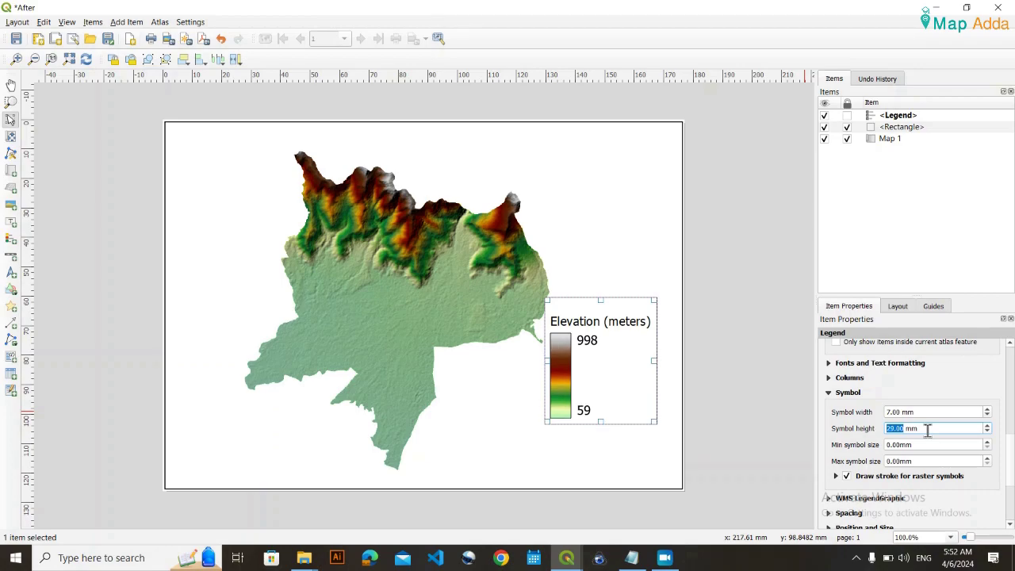
pyautogui.scroll(-1, 927, 430)
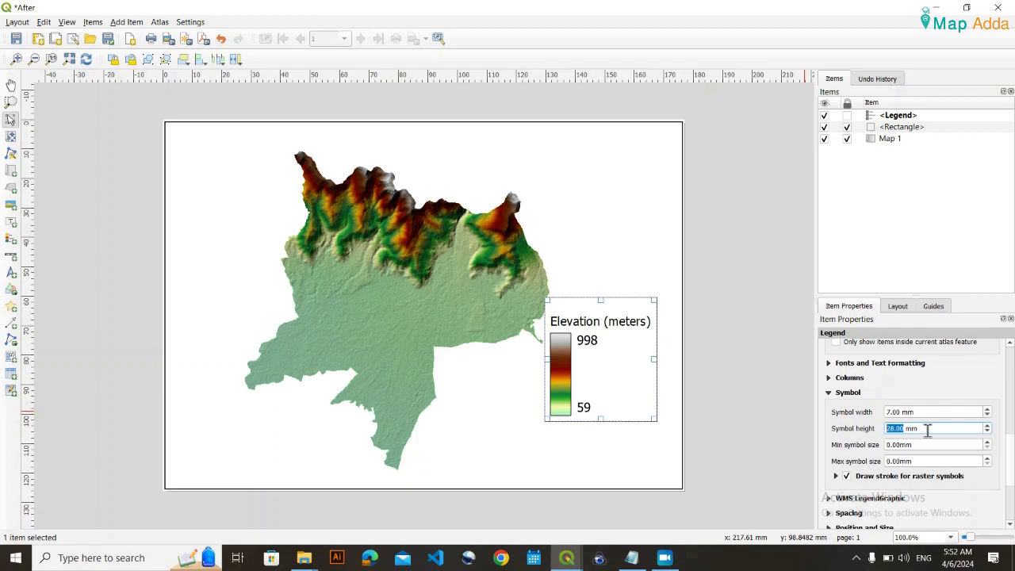
pyautogui.click(855, 435)
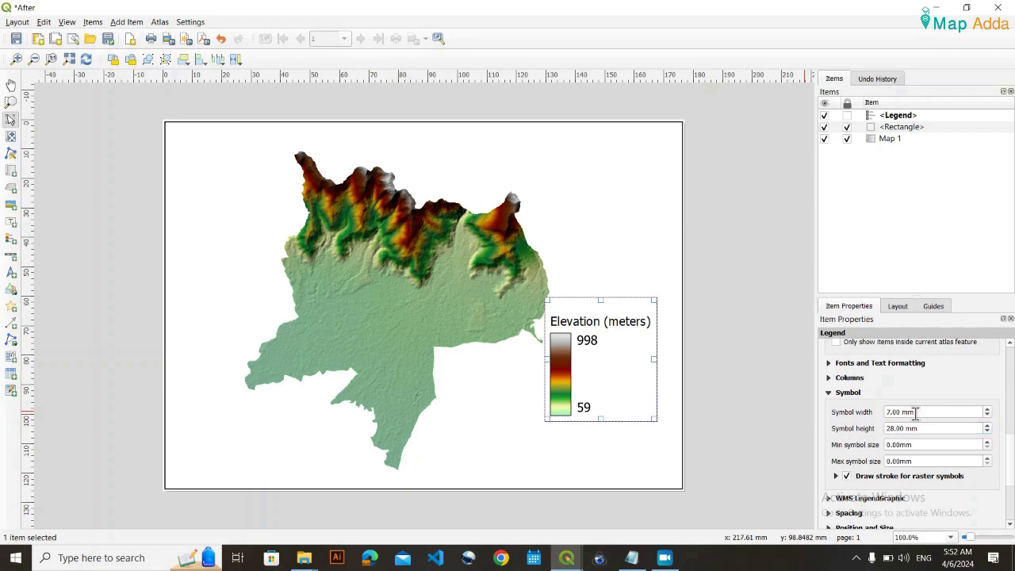
pyautogui.scroll(-1, 916, 412)
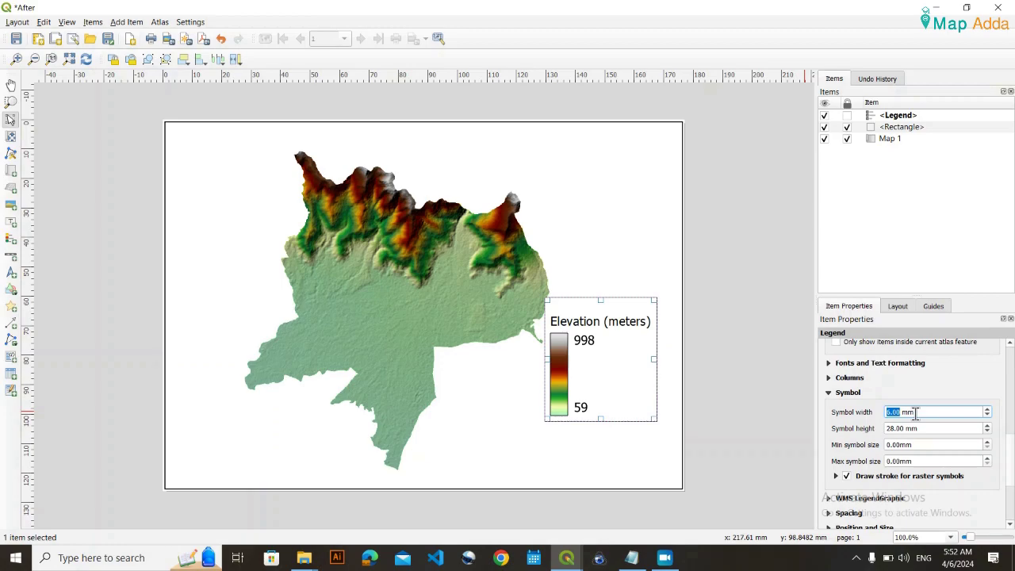
pyautogui.scroll(1, 914, 413)
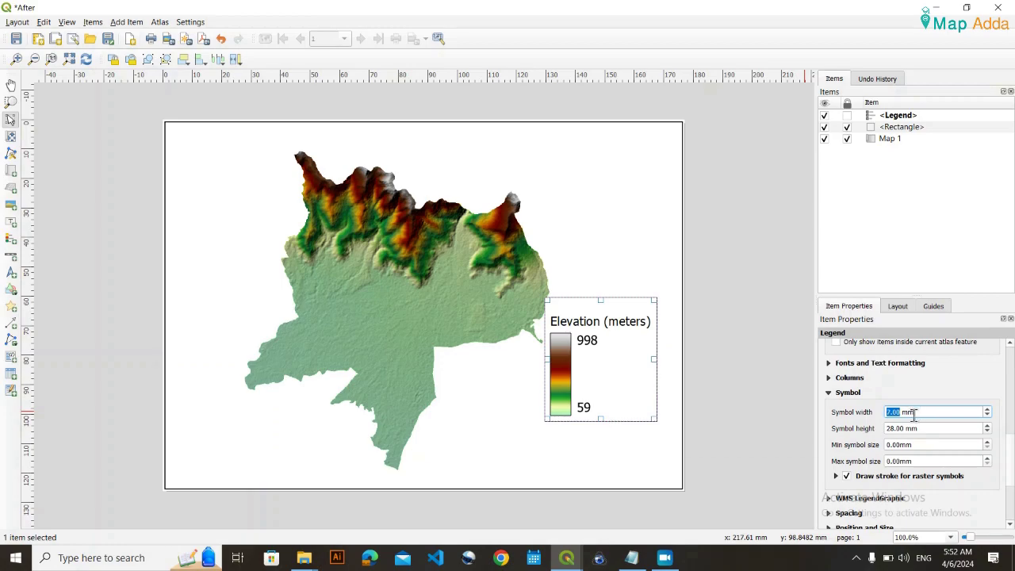
pyautogui.scroll(-1, 914, 413)
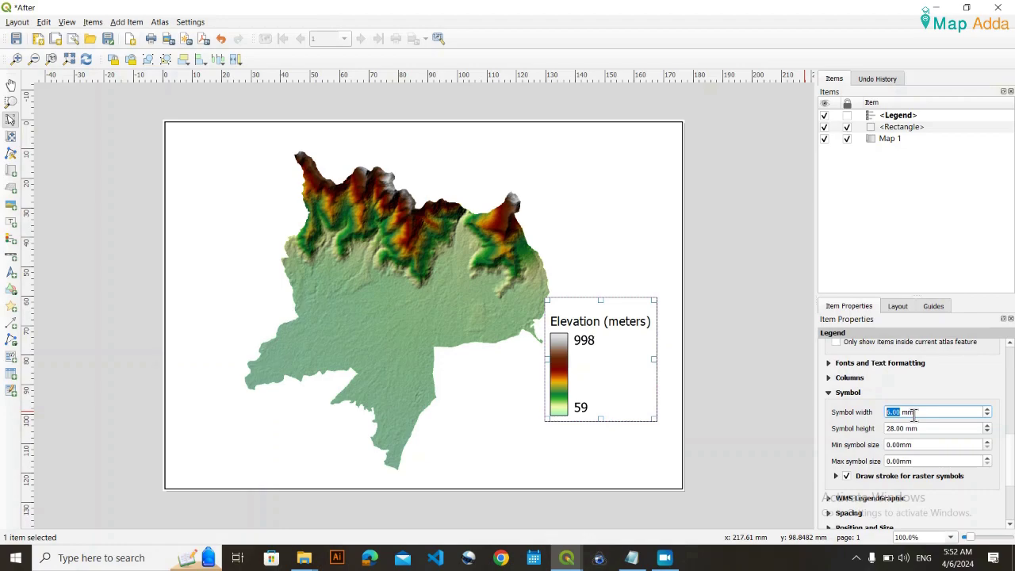
pyautogui.scroll(1, 914, 413)
pyautogui.scroll(-1, 914, 413)
pyautogui.scroll(1, 914, 412)
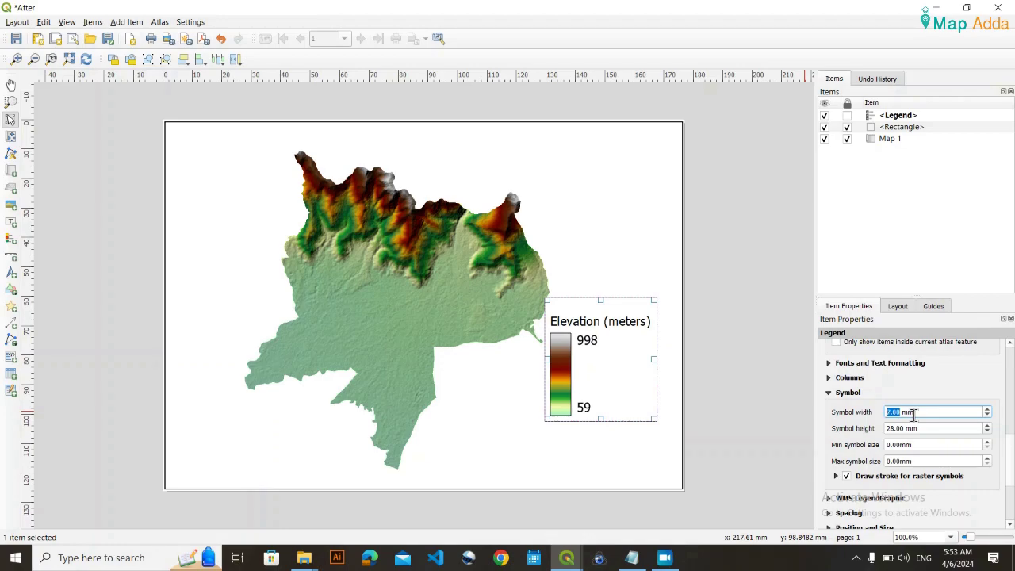
# Confirm the 7 mm symbol width and expand the legend's font and text formatting settings.
pyautogui.click(937, 392)
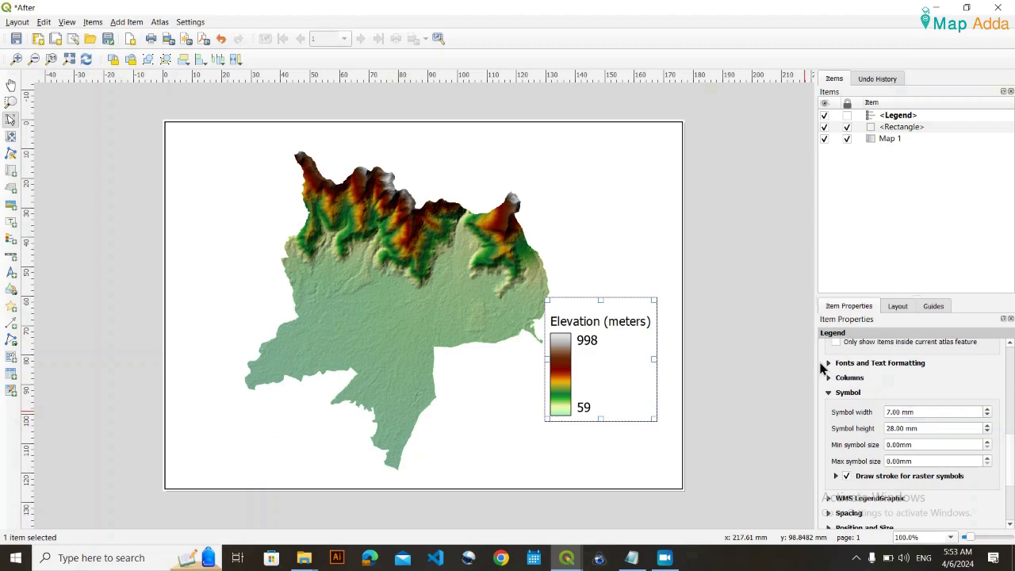
pyautogui.scroll(3, 869, 417)
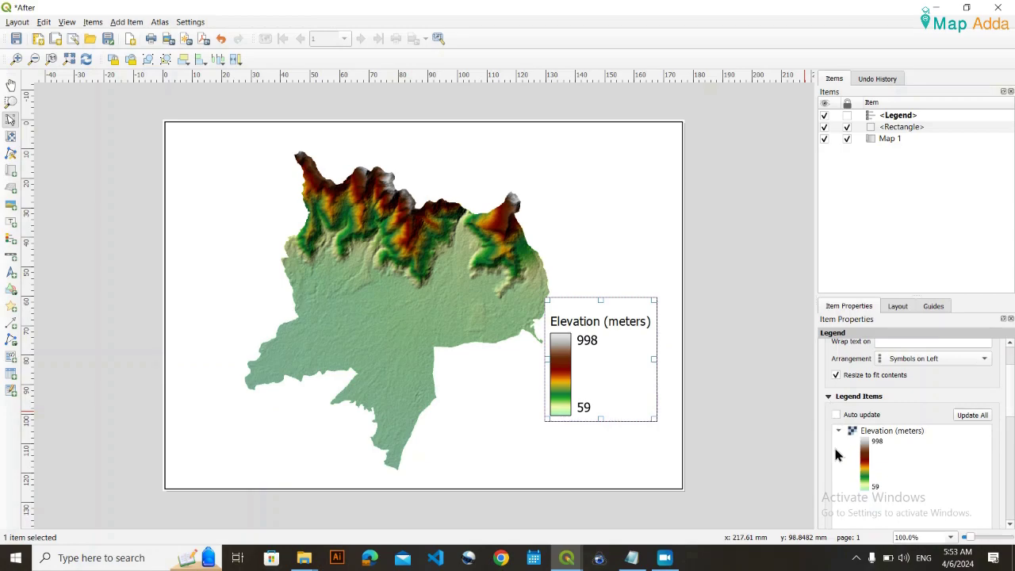
pyautogui.scroll(-4, 835, 455)
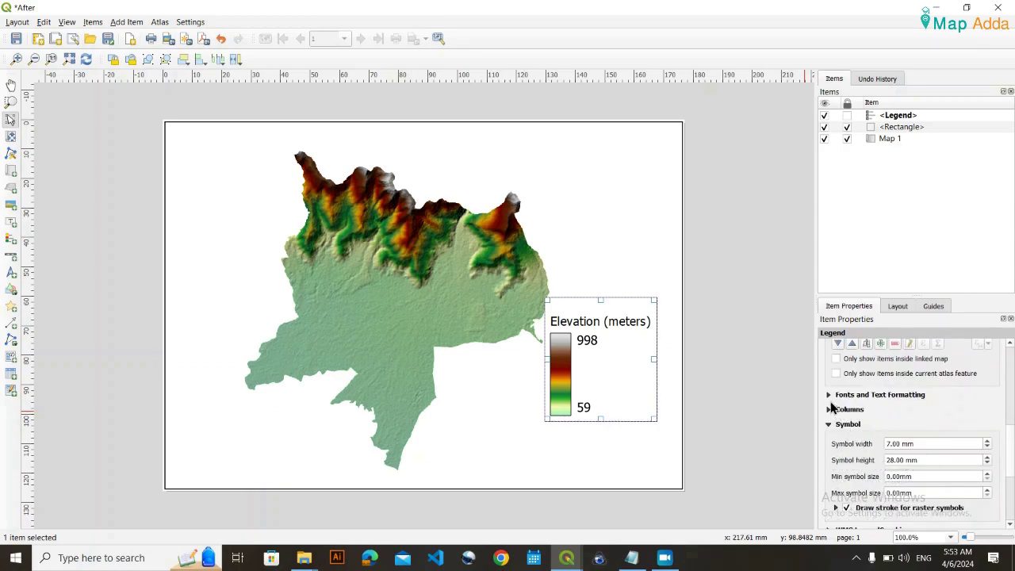
pyautogui.click(828, 396)
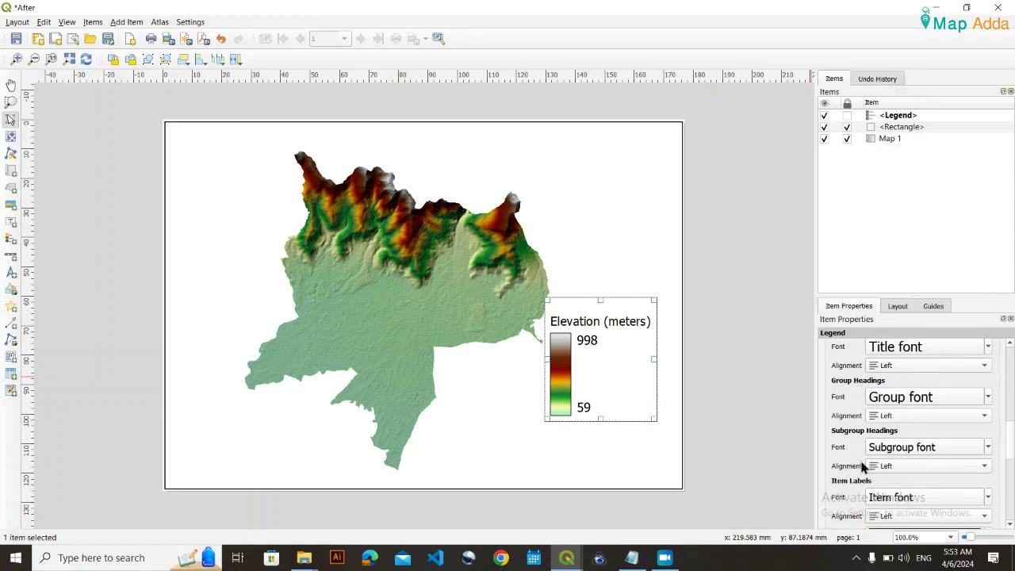
pyautogui.scroll(-1, 881, 460)
pyautogui.scroll(3, 939, 452)
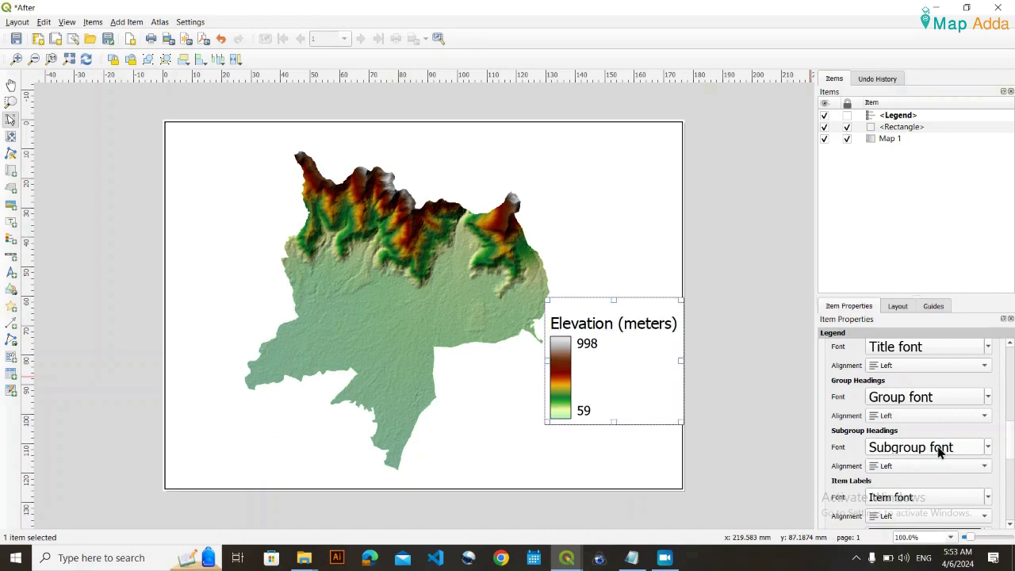
pyautogui.scroll(1, 939, 452)
pyautogui.scroll(-3, 940, 451)
pyautogui.scroll(-1, 942, 452)
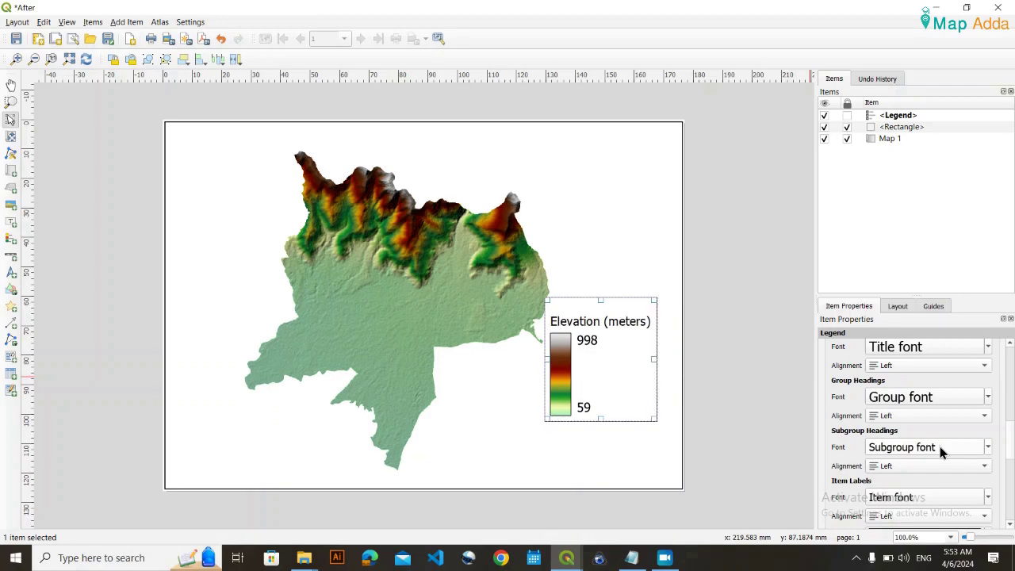
pyautogui.scroll(1, 942, 451)
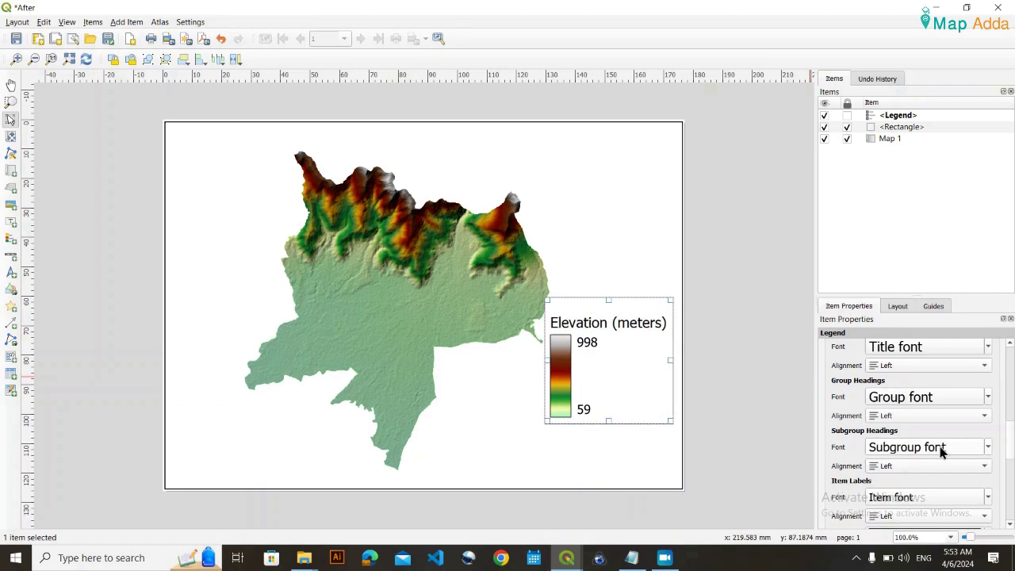
pyautogui.scroll(-1, 942, 451)
# Lower the Subgroup heading font size to about 11 pt for the Elevation (meters) title.
pyautogui.click(989, 448)
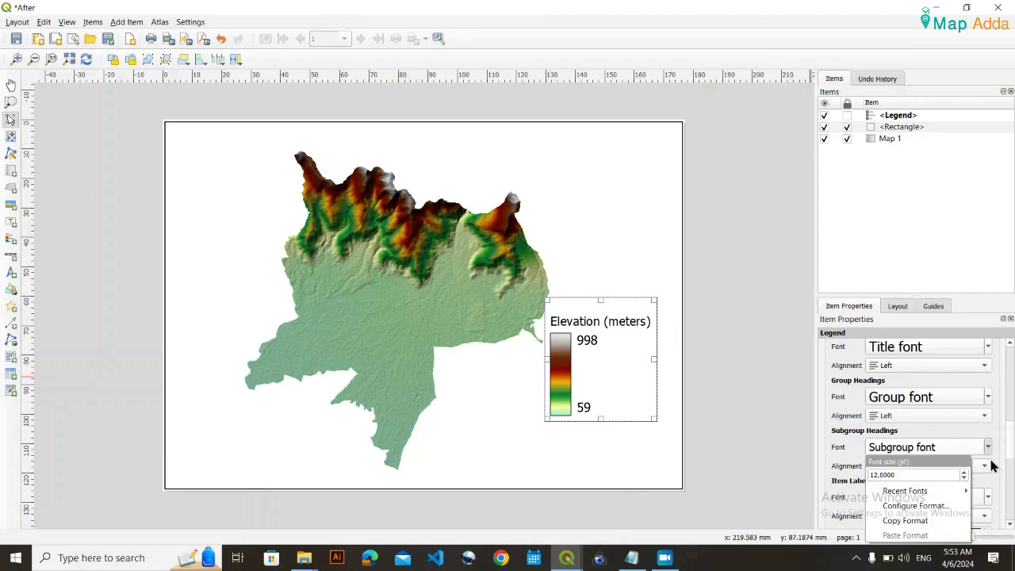
pyautogui.click(989, 449)
pyautogui.click(989, 449)
pyautogui.click(989, 449)
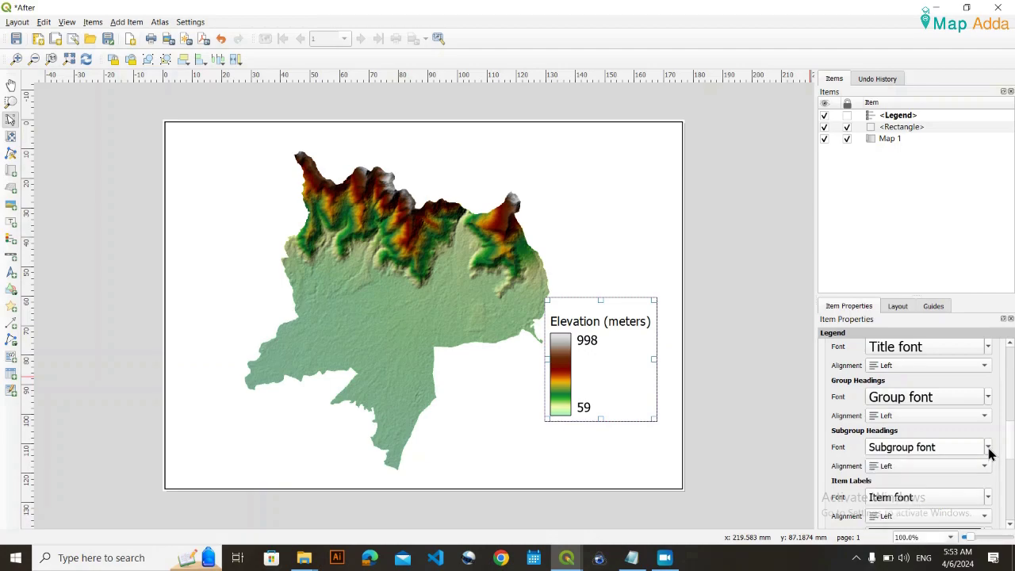
pyautogui.click(990, 449)
pyautogui.click(966, 478)
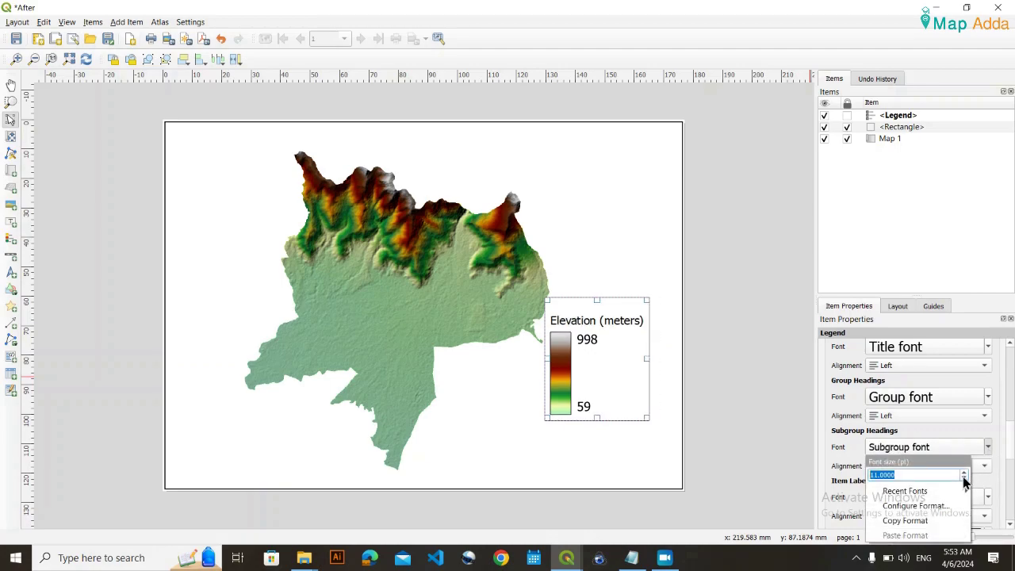
pyautogui.click(966, 473)
pyautogui.click(844, 451)
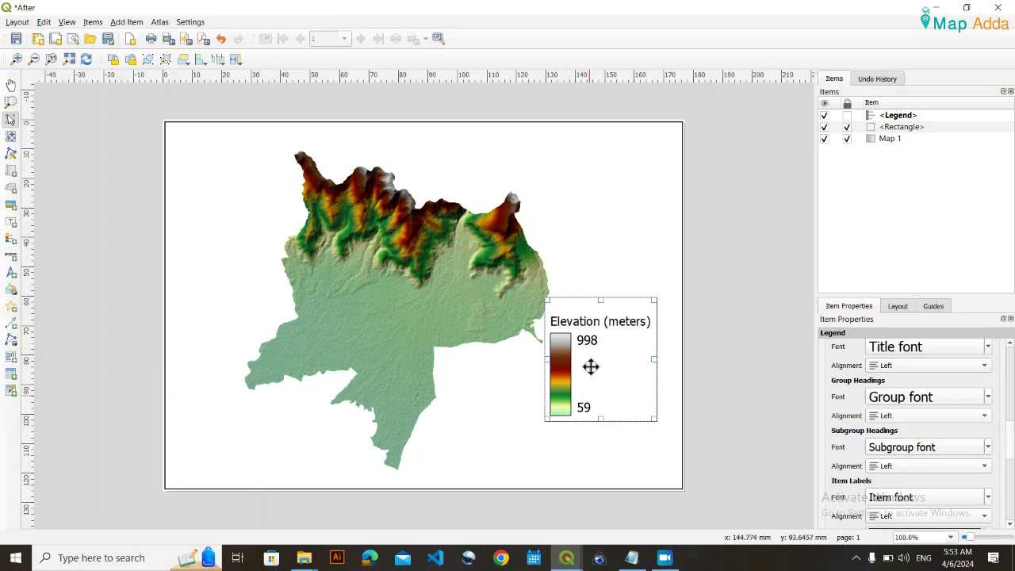
# Set the Item Labels font size to 10 so the 998 and 59 values shrink.
pyautogui.scroll(-2, 855, 467)
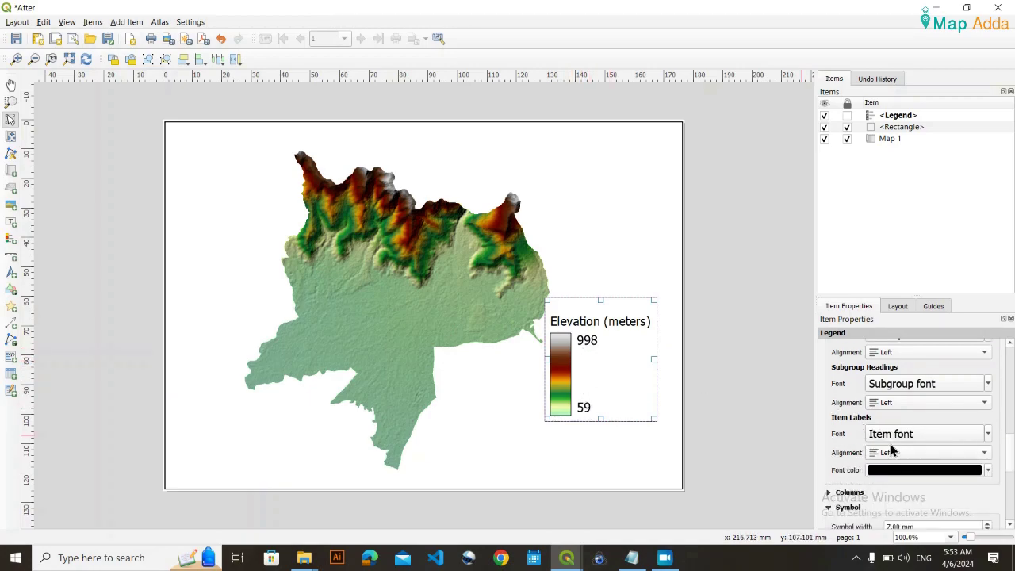
pyautogui.click(987, 434)
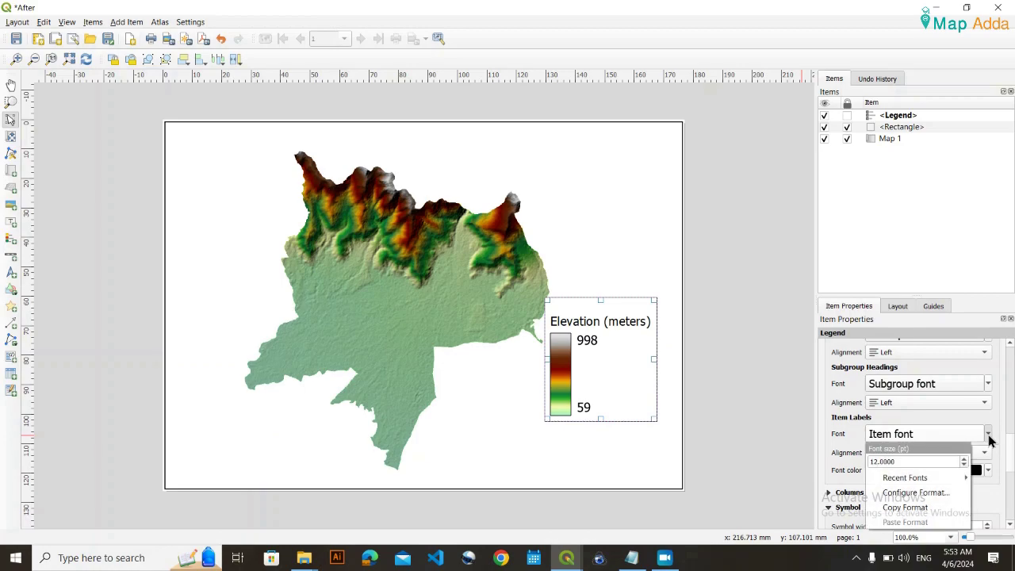
pyautogui.click(965, 465)
pyautogui.click(965, 466)
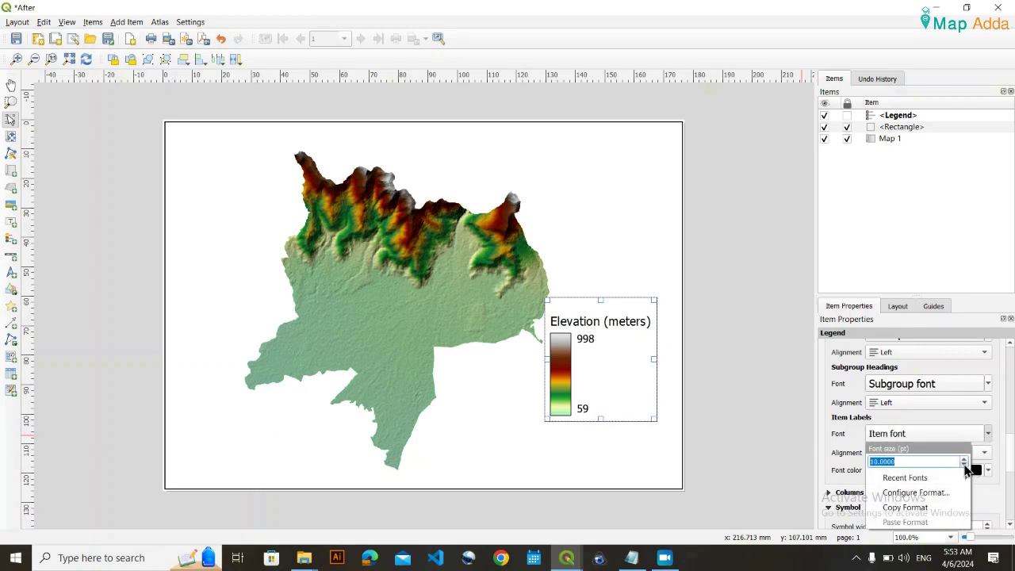
pyautogui.click(837, 427)
pyautogui.scroll(-2, 830, 446)
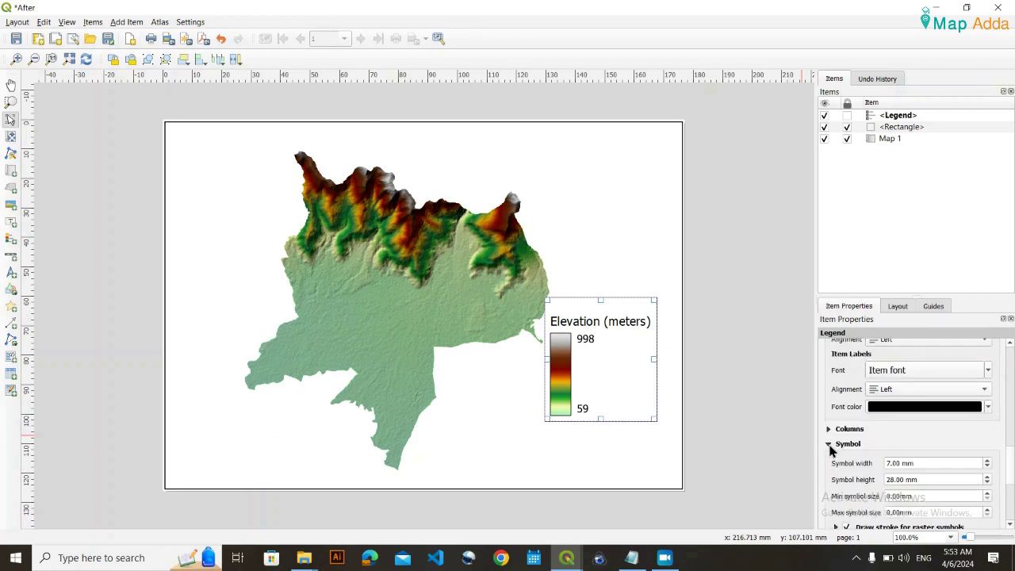
pyautogui.scroll(-1, 855, 479)
pyautogui.scroll(4, 854, 468)
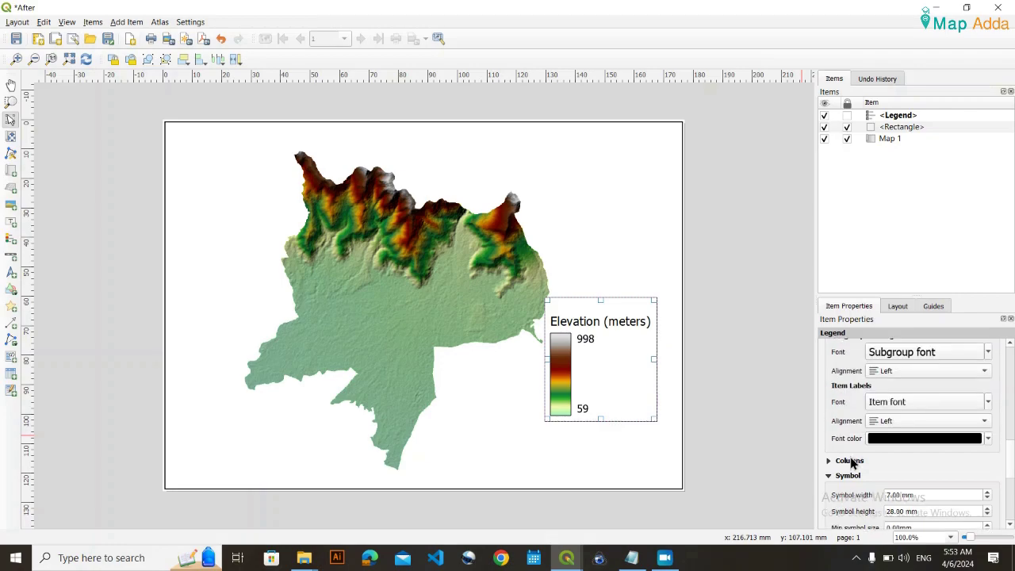
pyautogui.scroll(8, 853, 464)
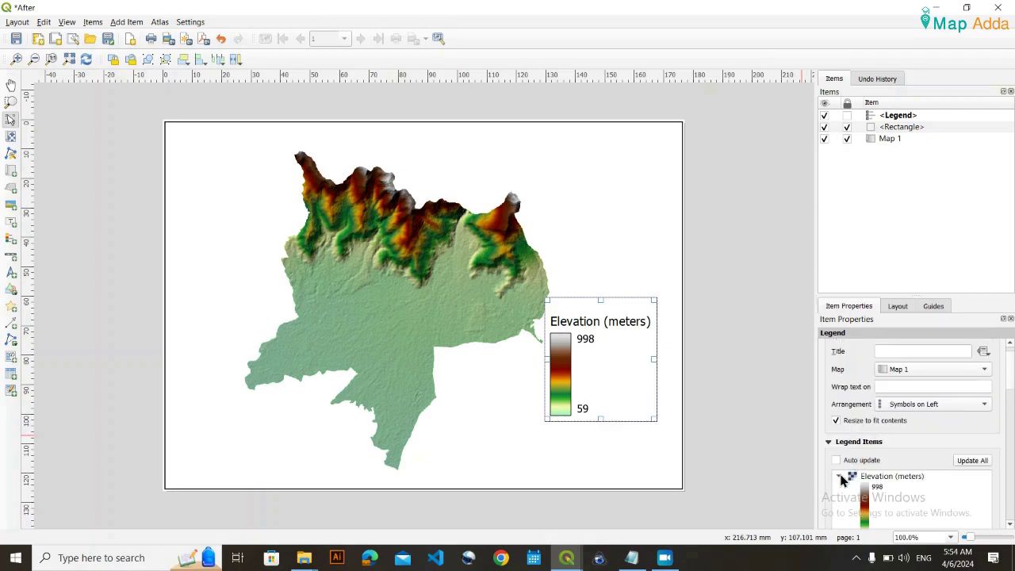
pyautogui.scroll(-9, 845, 476)
pyautogui.scroll(-2, 845, 484)
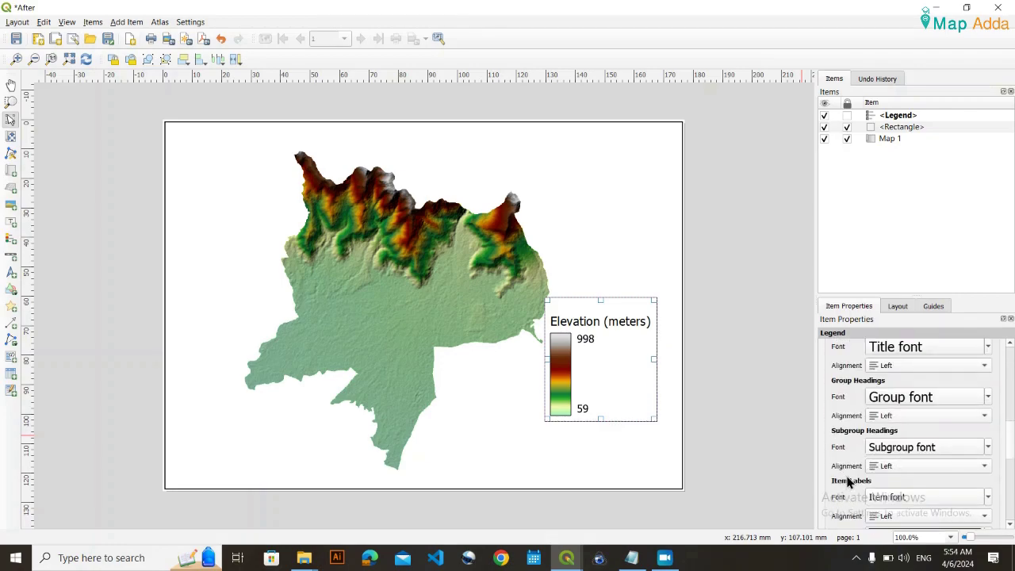
pyautogui.scroll(-3, 845, 484)
# Open the legend's Spacing group and set the title's Space below to 0.00 mm.
pyautogui.click(846, 480)
pyautogui.scroll(-3, 846, 486)
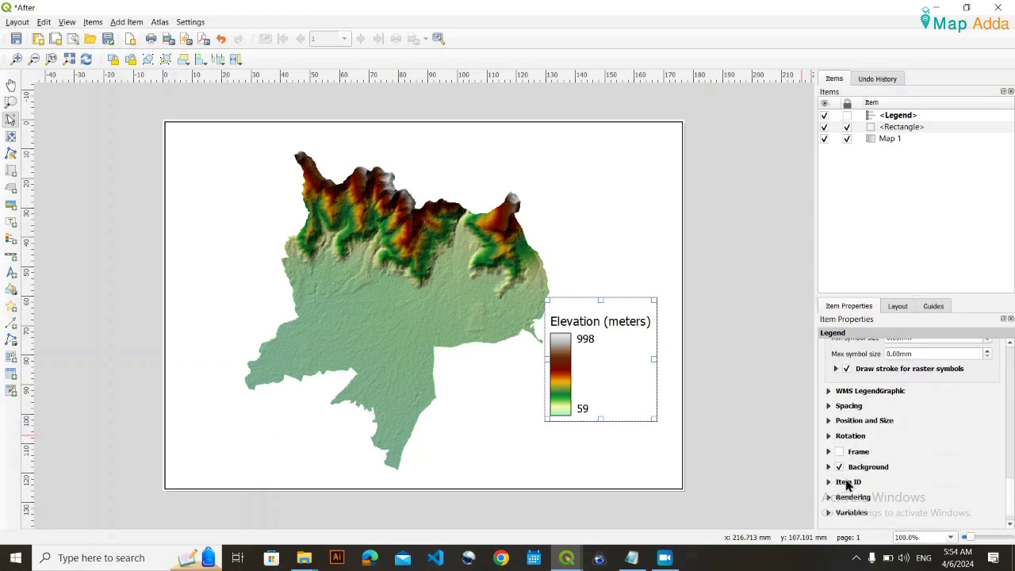
pyautogui.click(829, 407)
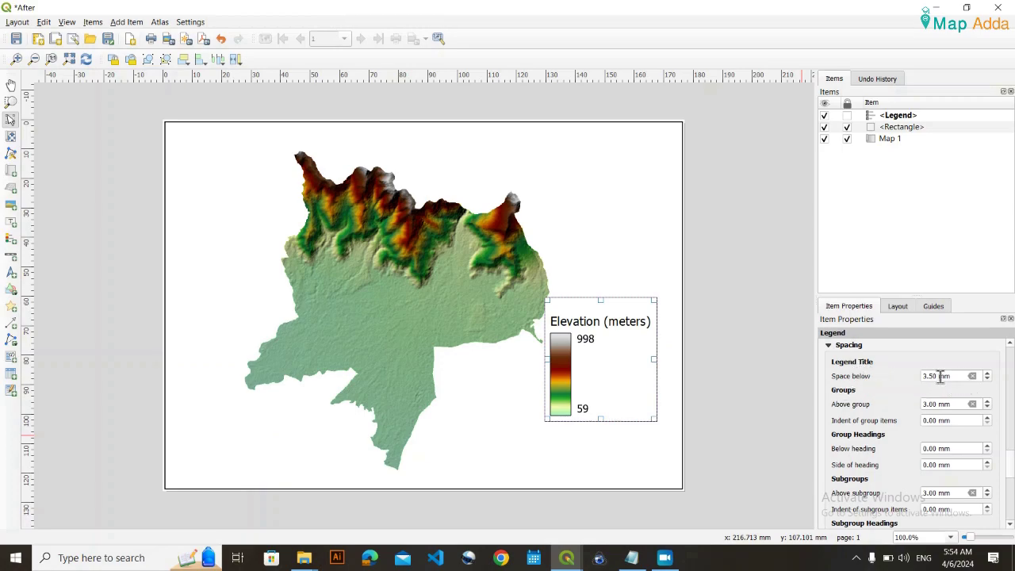
pyautogui.scroll(-1, 941, 376)
pyautogui.scroll(-1, 942, 377)
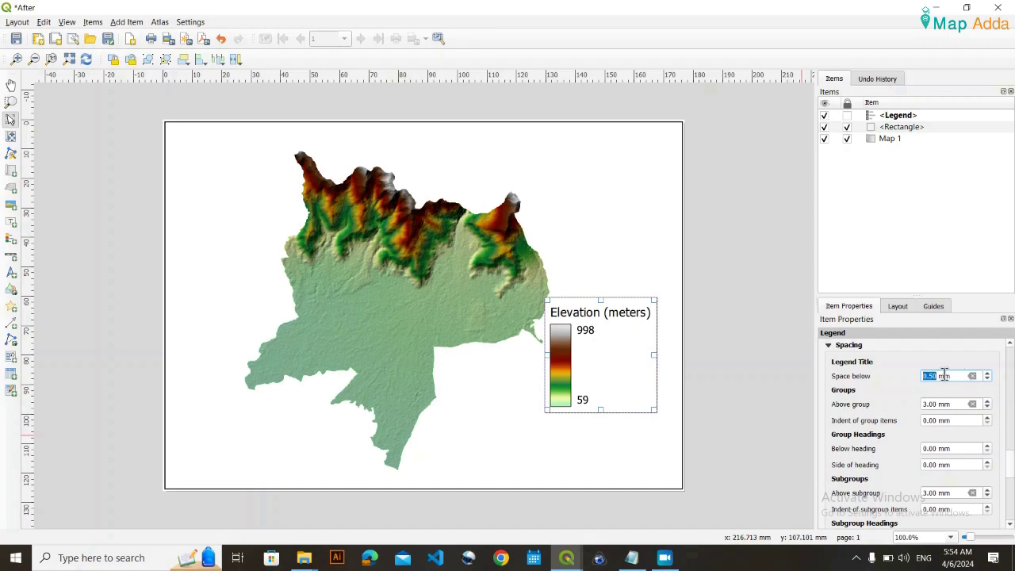
pyautogui.scroll(-1, 945, 376)
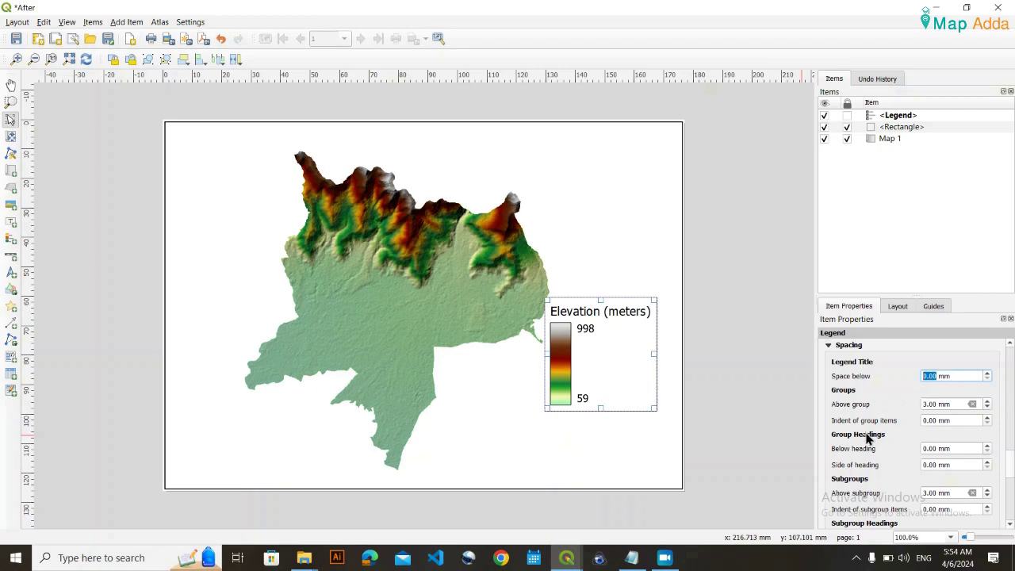
pyautogui.scroll(-5, 880, 464)
pyautogui.scroll(8, 883, 452)
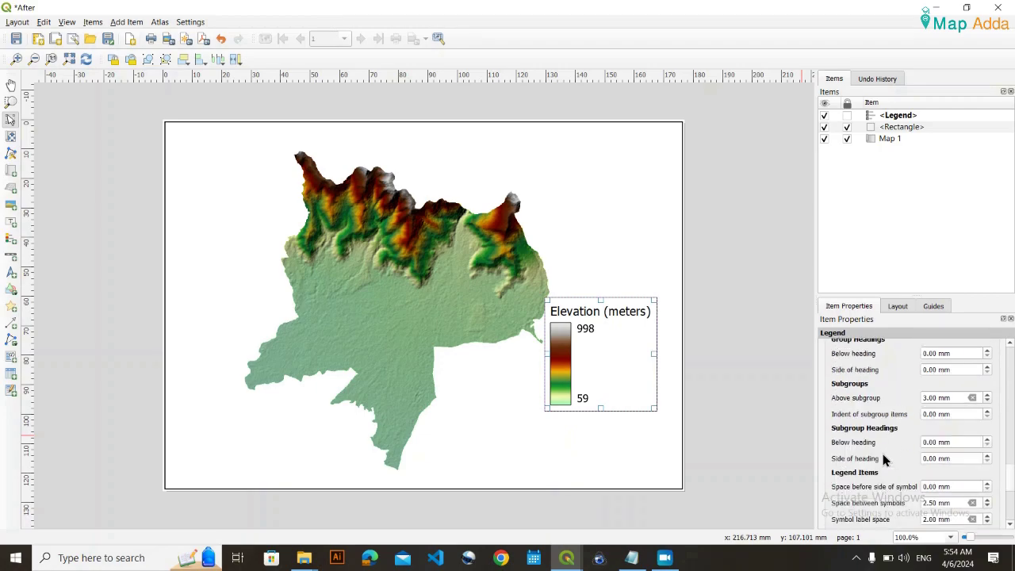
pyautogui.scroll(5, 870, 452)
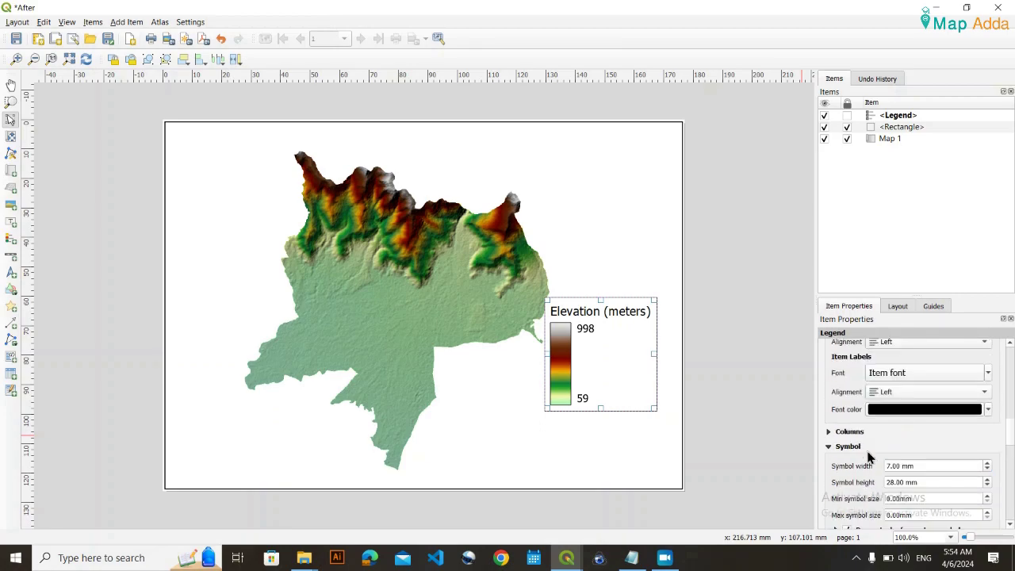
# Drag the Elevation (meters) legend down below the map's edge into the page's lower-right corner.
pyautogui.click(607, 449)
pyautogui.moveTo(596, 350); pyautogui.dragTo(600, 410)
pyautogui.click(734, 386)
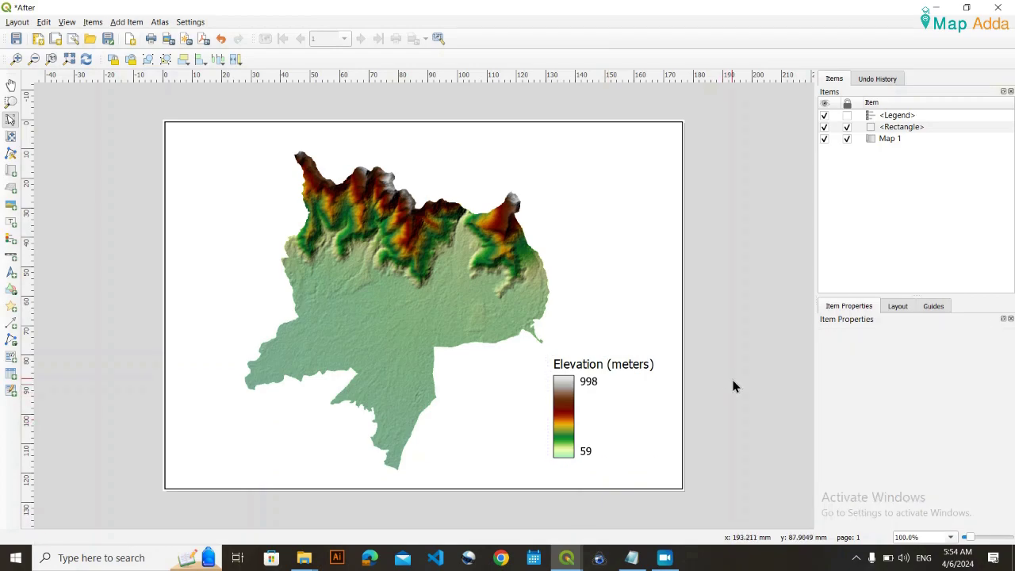